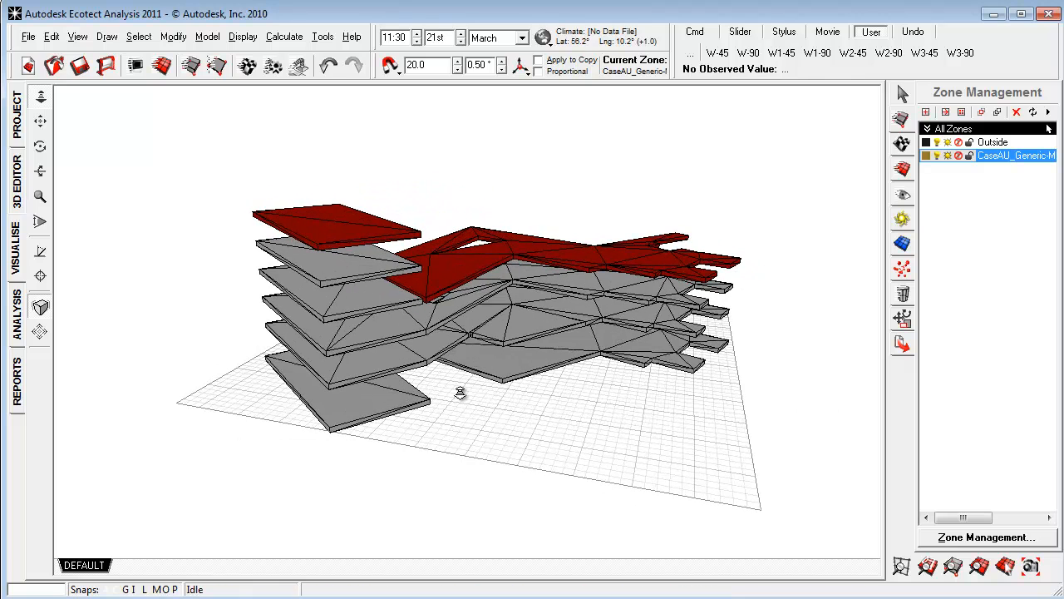
left_click_drag(530, 393, 537, 399)
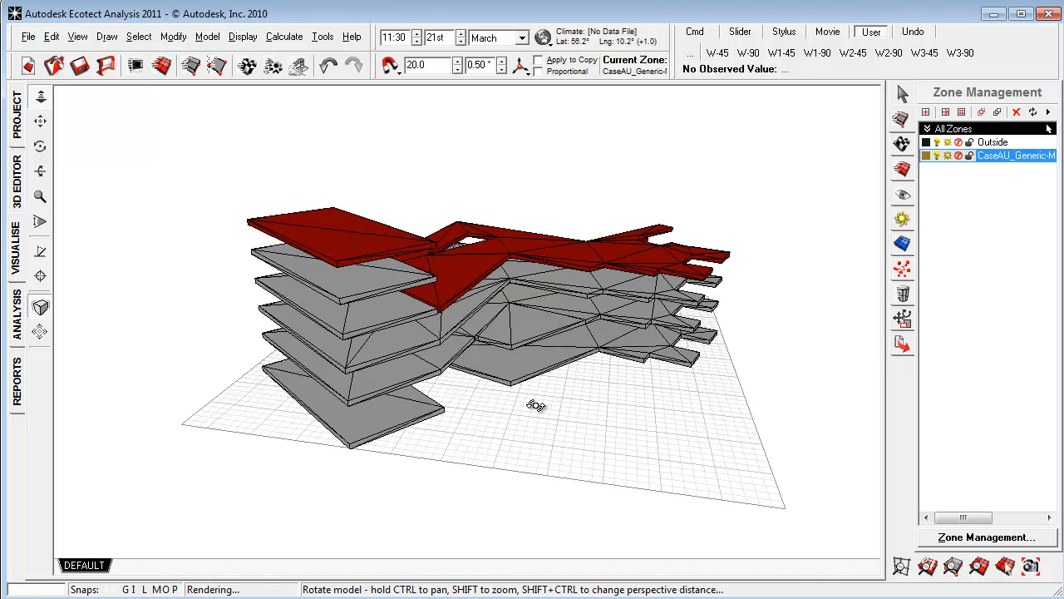
left_click(937, 155)
left_click(937, 155)
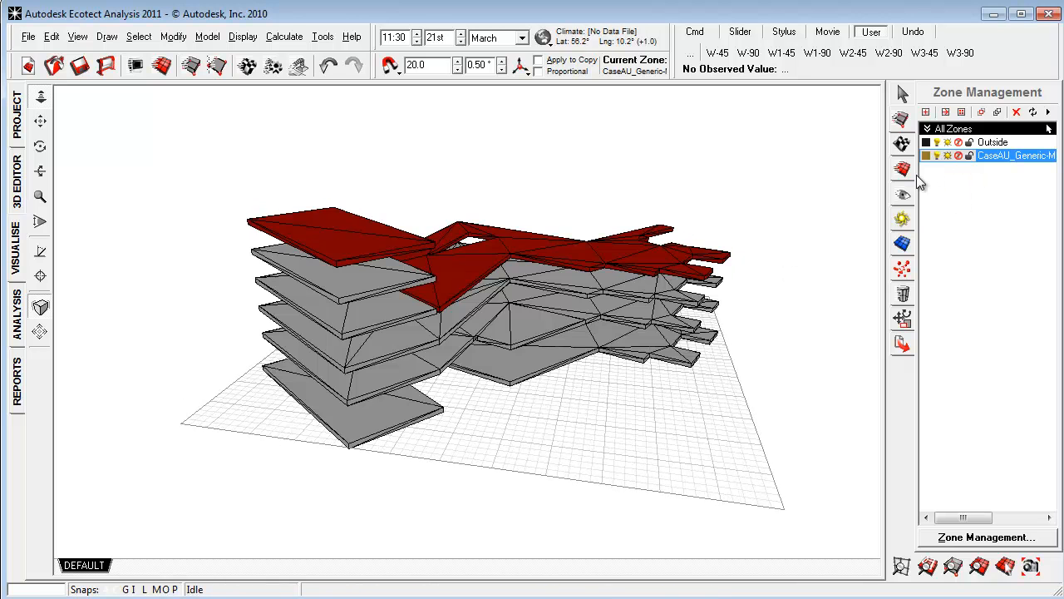
right_click_drag(559, 413, 562, 415)
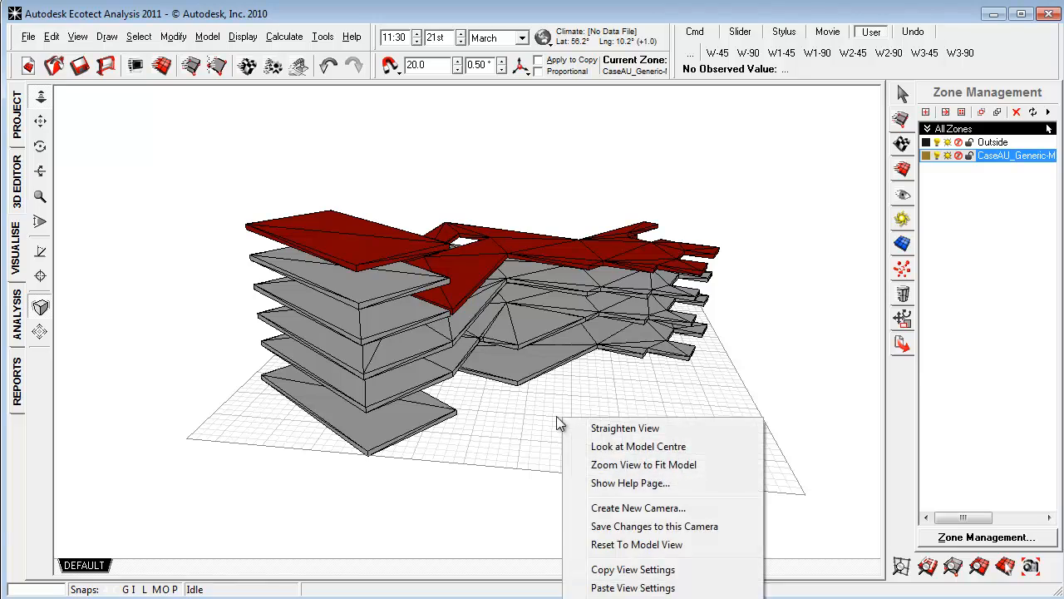
left_click(556, 416)
Examine the triangulated floor slabs as a wireframe in the 3D editor
left_click(17, 181)
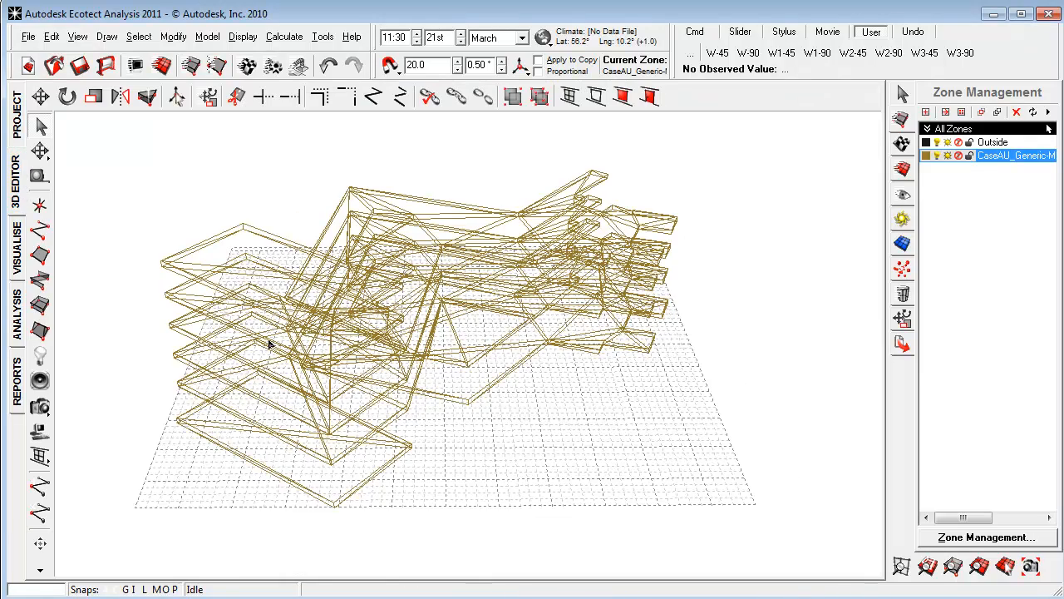
right_click_drag(505, 483, 282, 260)
right_click_drag(179, 243, 201, 316)
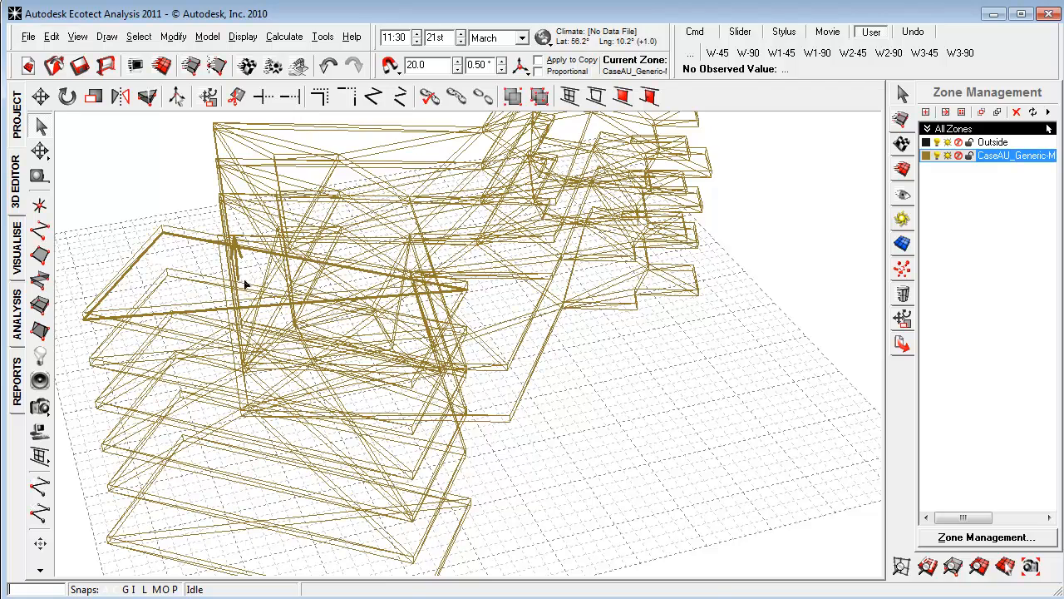
scroll(539, 382, "down", 3)
right_click_drag(540, 382, 501, 351)
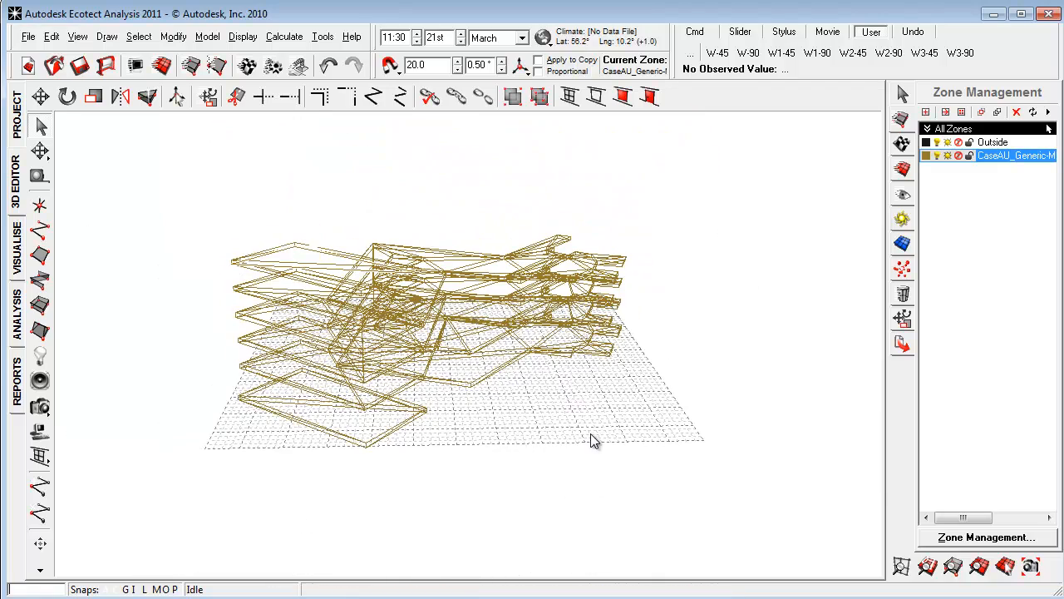
right_click_drag(600, 430, 484, 441)
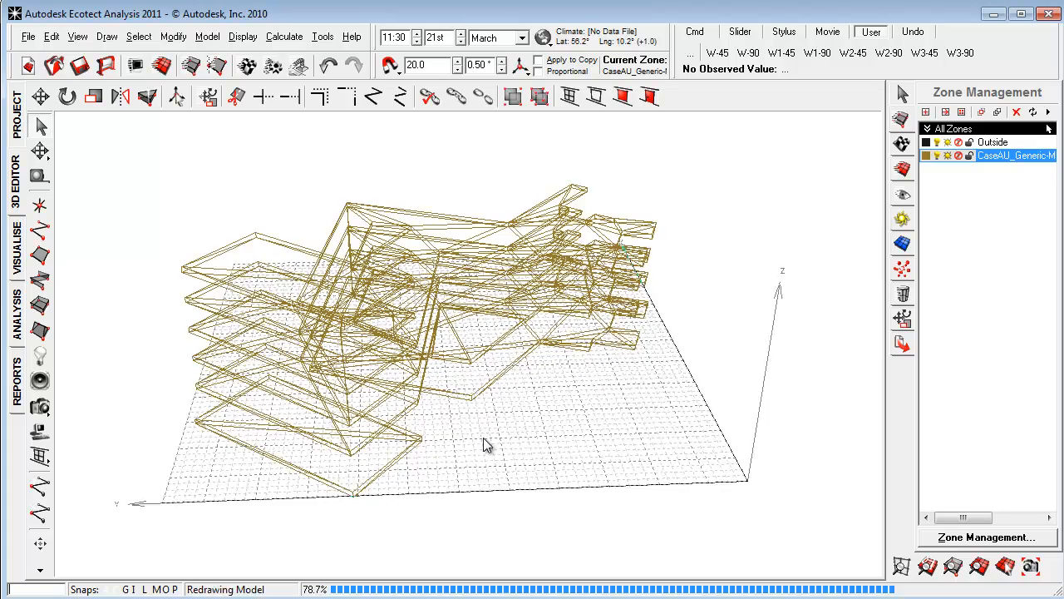
scroll(495, 438, "down", 3)
right_click(515, 464)
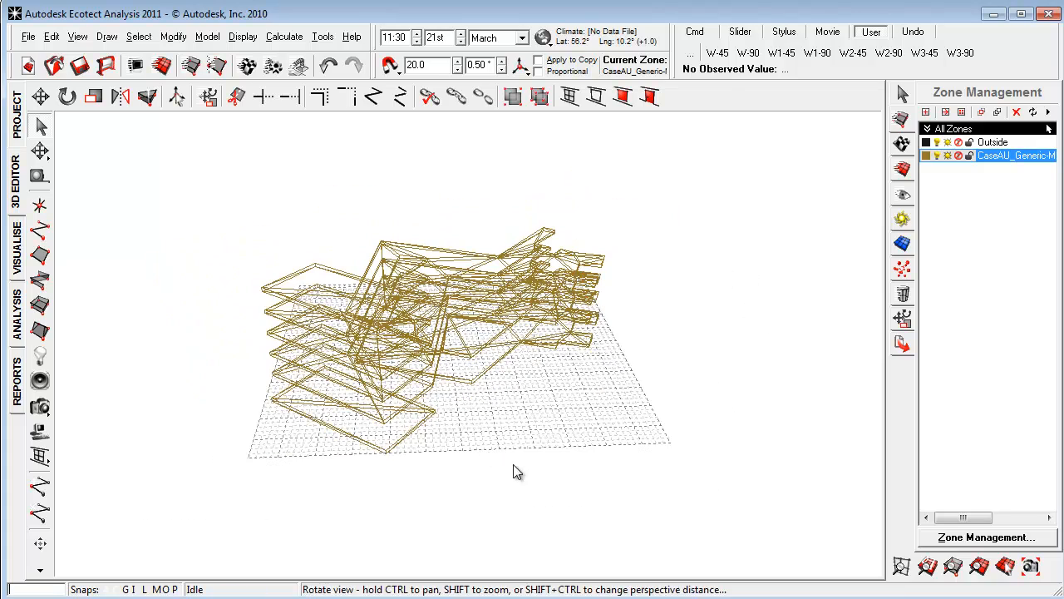
right_click_drag(495, 438, 498, 446)
Select all the slab geometry and merge its coincident triangles
left_click_drag(711, 547, 169, 171)
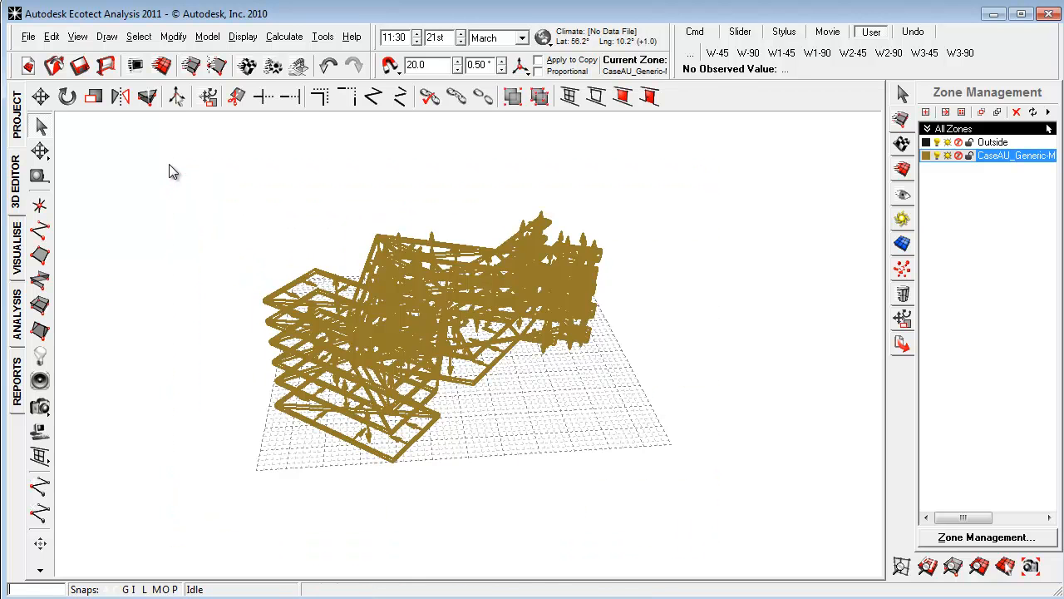
left_click(174, 36)
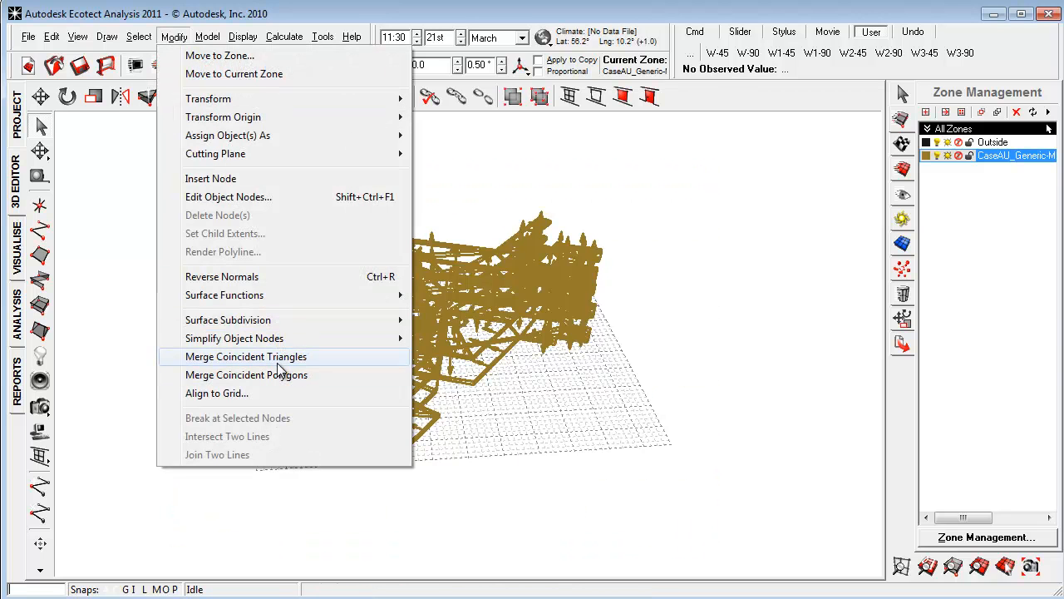
left_click(280, 357)
Examine the merged floor slabs in both the shaded visualisation and the wireframe 3D editor
middle_click_drag(474, 497, 200, 466)
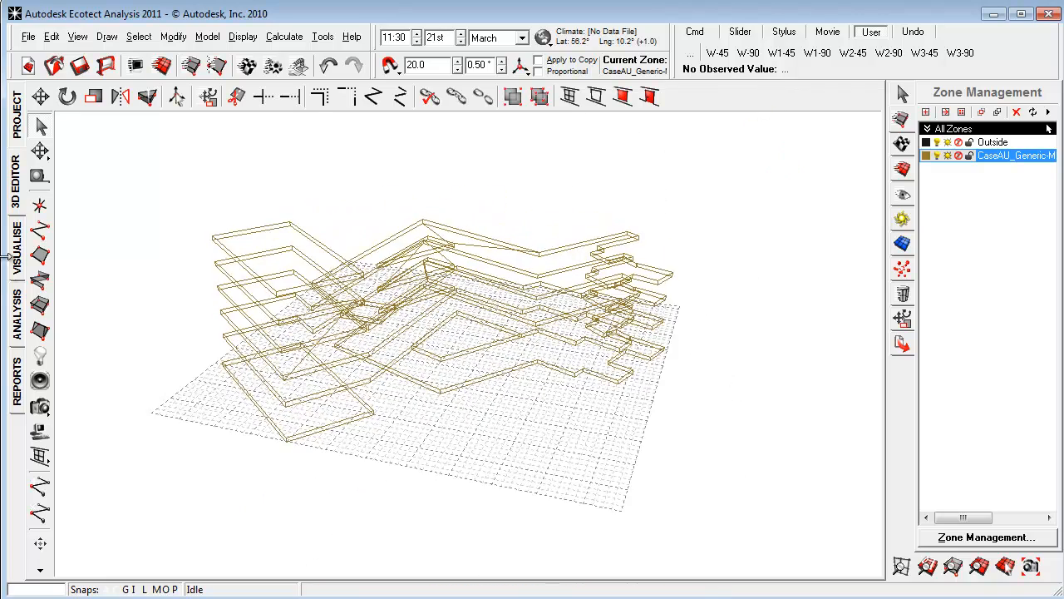
left_click(17, 265)
mouse_move(340, 463)
middle_mouse_down()
mouse_move(167, 419)
mouse_move(375, 519)
mouse_move(257, 508)
mouse_move(311, 487)
mouse_move(247, 471)
mouse_move(319, 484)
mouse_move(328, 518)
mouse_move(458, 499)
mouse_move(478, 521)
mouse_move(491, 479)
mouse_move(482, 466)
mouse_move(504, 484)
mouse_move(556, 489)
middle_mouse_up()
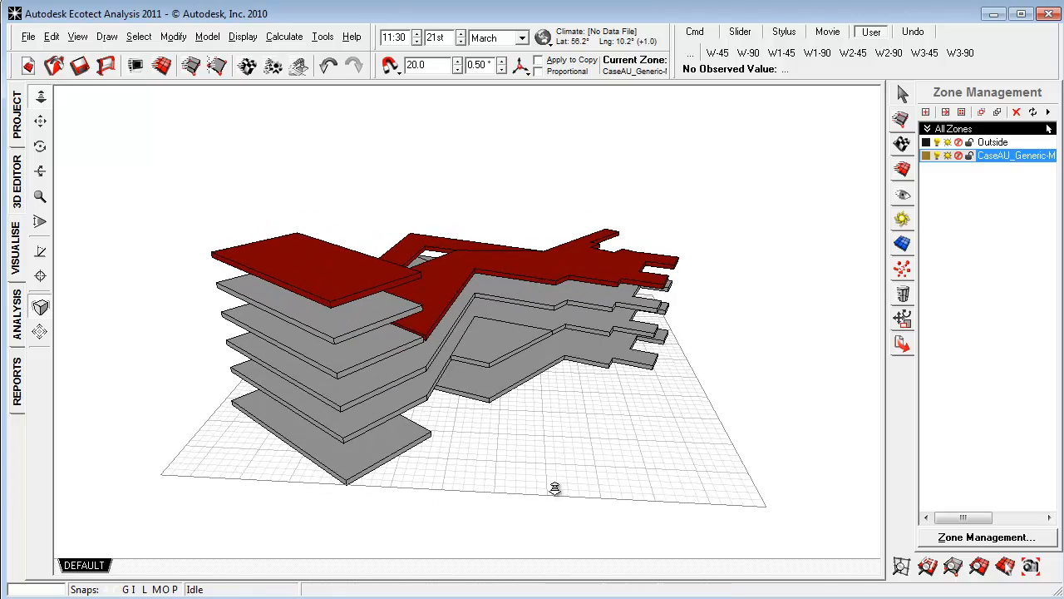
left_click(22, 190)
middle_click_drag(441, 423, 399, 453)
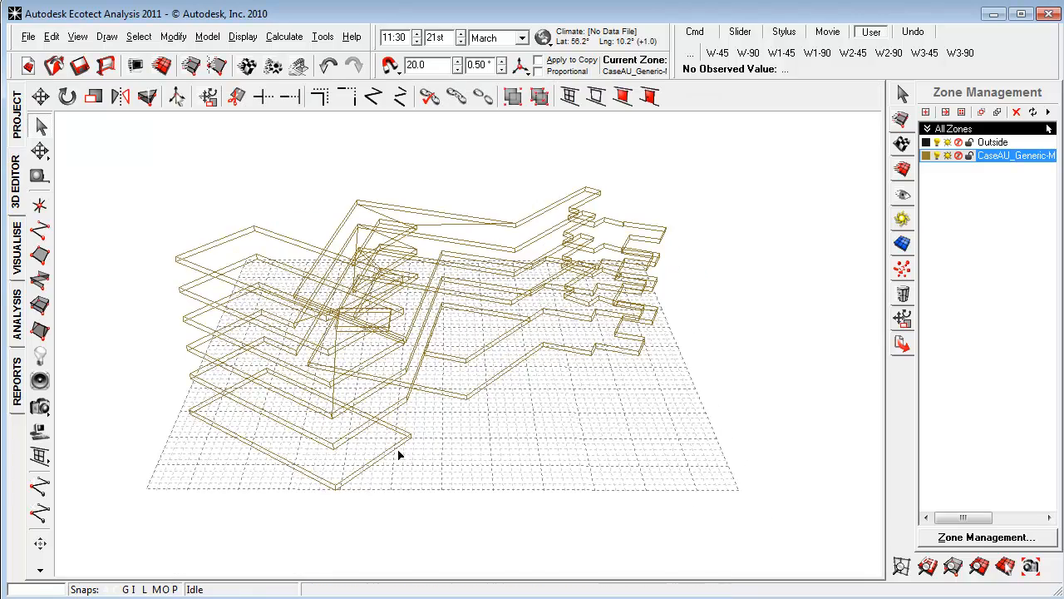
scroll(454, 441, "down", 4)
scroll(455, 441, "up", 3)
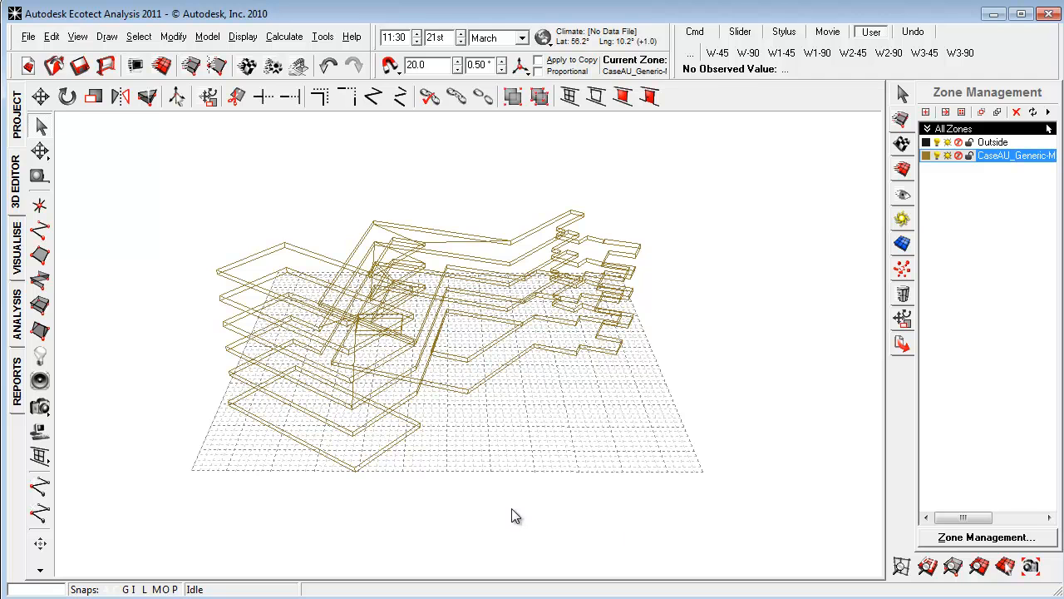
Hide the CaseAU_Generic zone and open the Green Building XML (gbXML) file for import
left_click(28, 38)
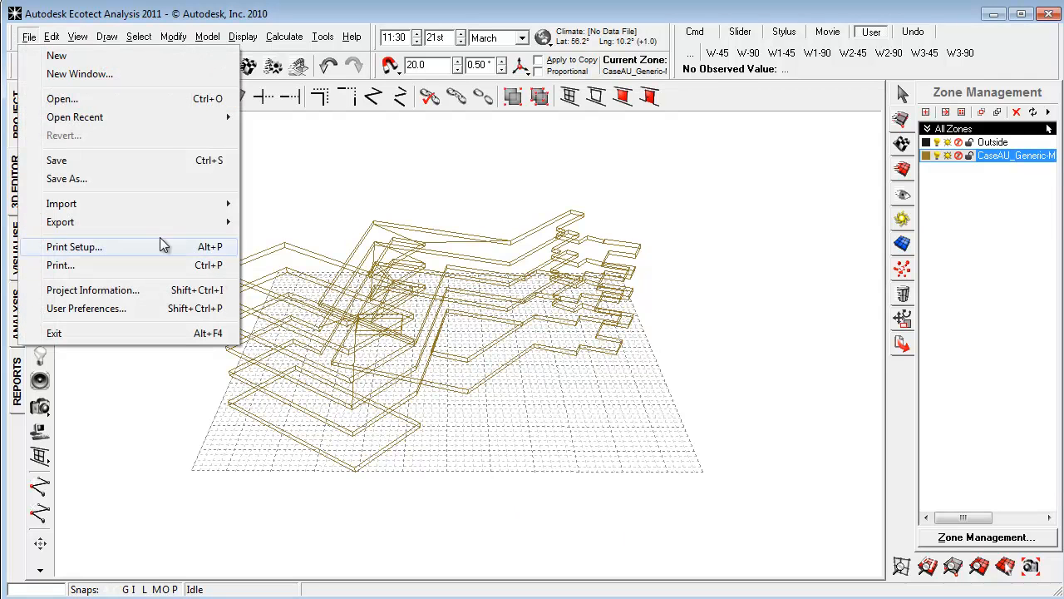
mouse_move(208, 204)
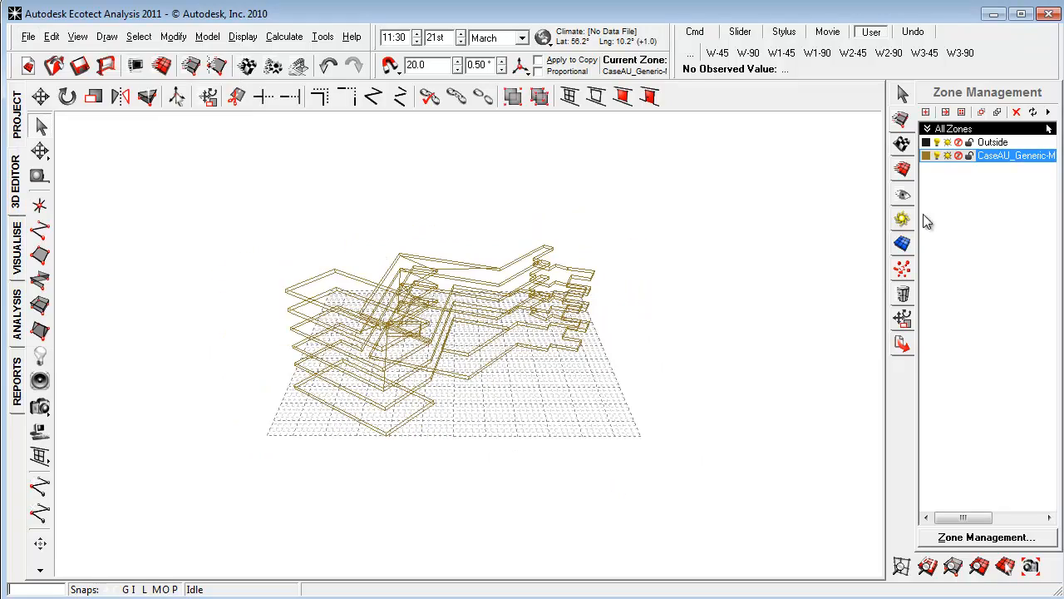
left_click(937, 156)
right_click_drag(532, 359, 469, 432)
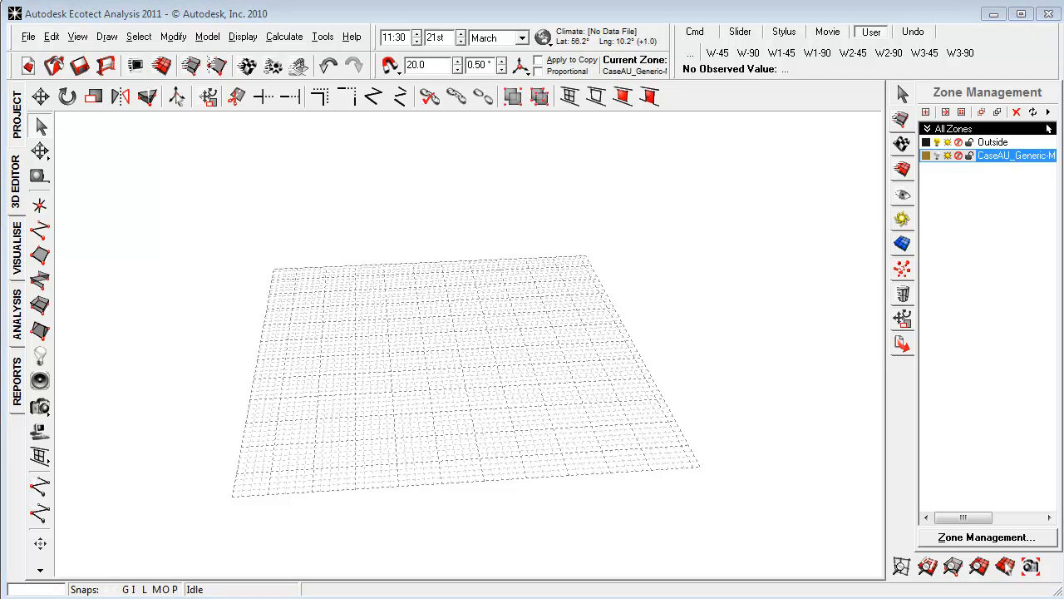
left_click_drag(401, 416, 404, 422)
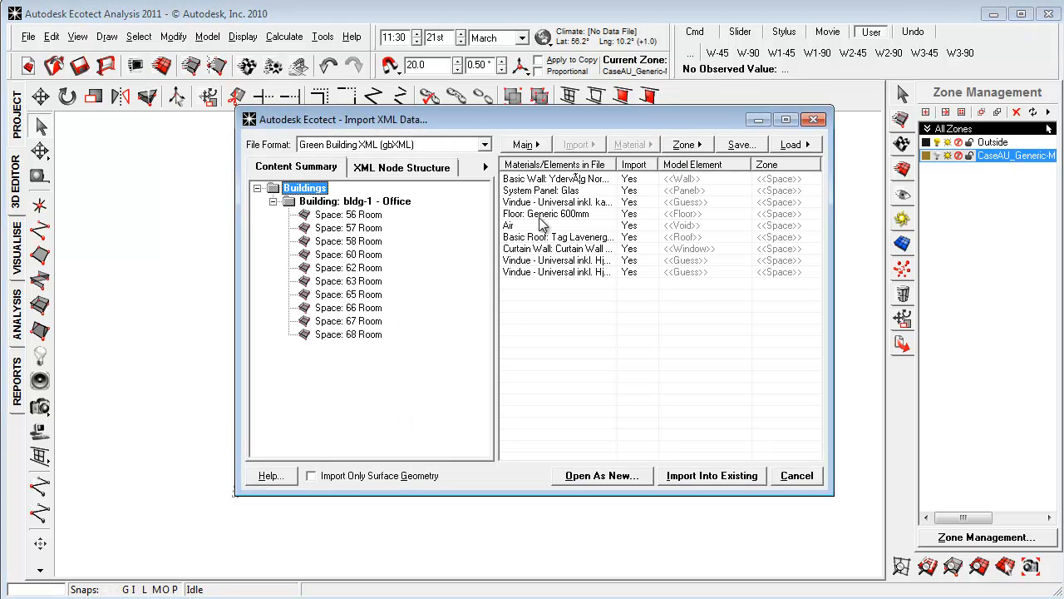
Review the materials and elements in the gbXML file and the model element types assigned to them
left_click(555, 179)
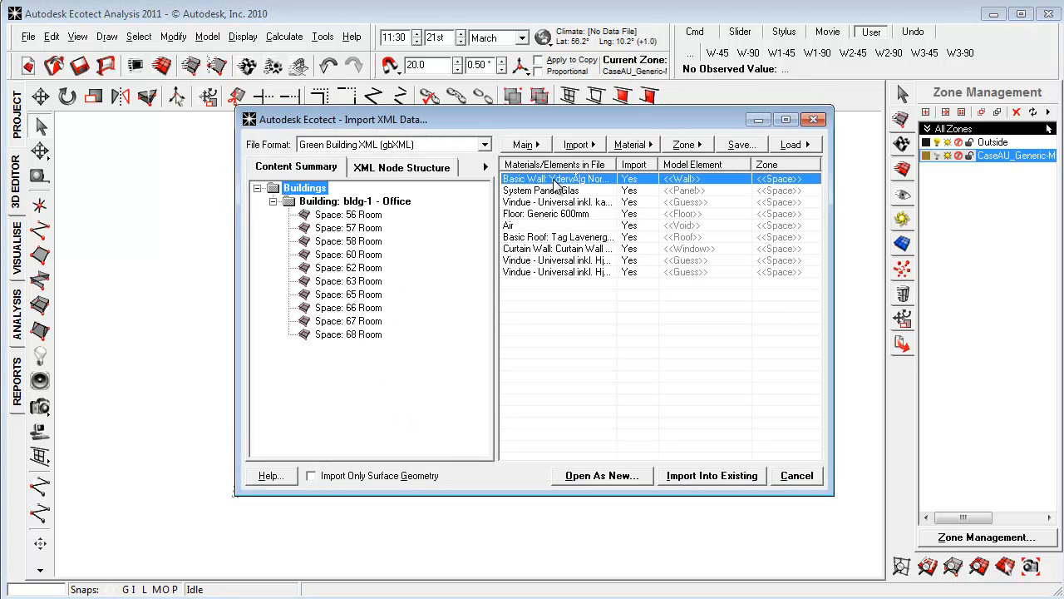
left_click(552, 192)
left_click(550, 203)
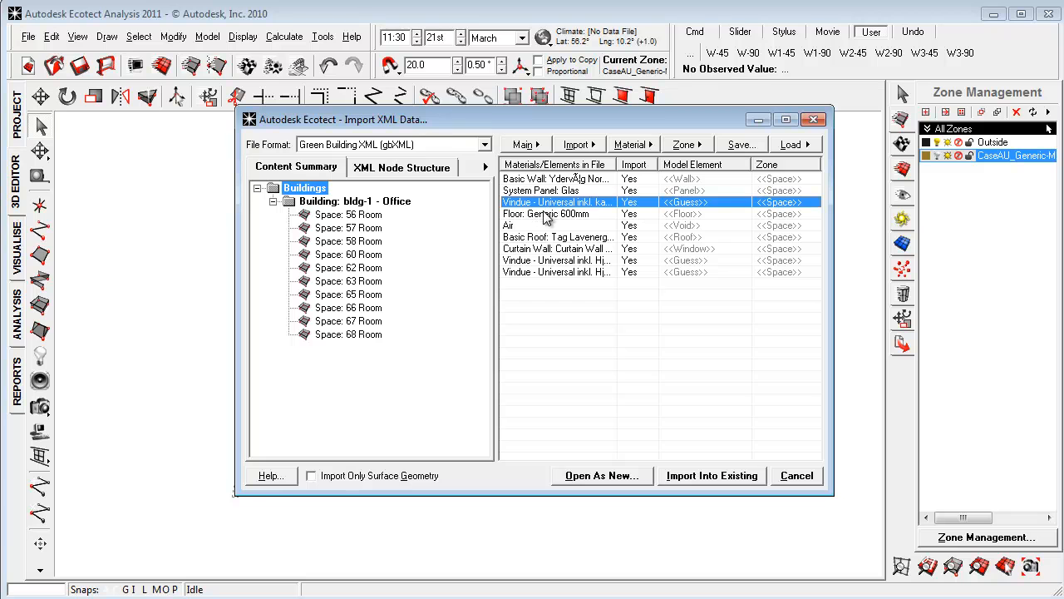
left_click(546, 214)
left_click(538, 226)
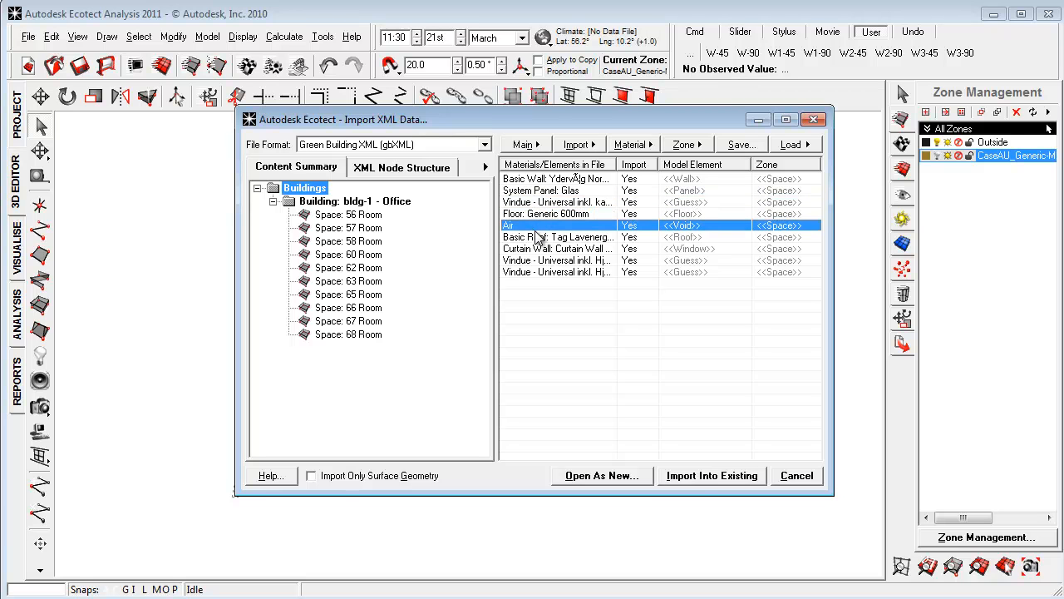
left_click(690, 179)
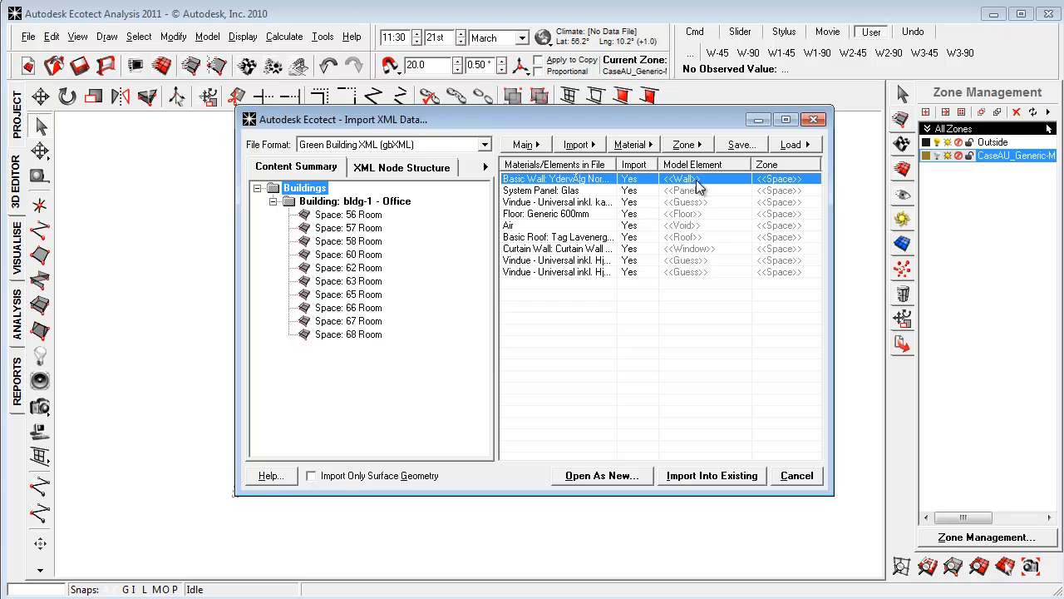
Set the System Panel: Glas element and the first Vindue - Universal element to be imported as windows
left_click(557, 191)
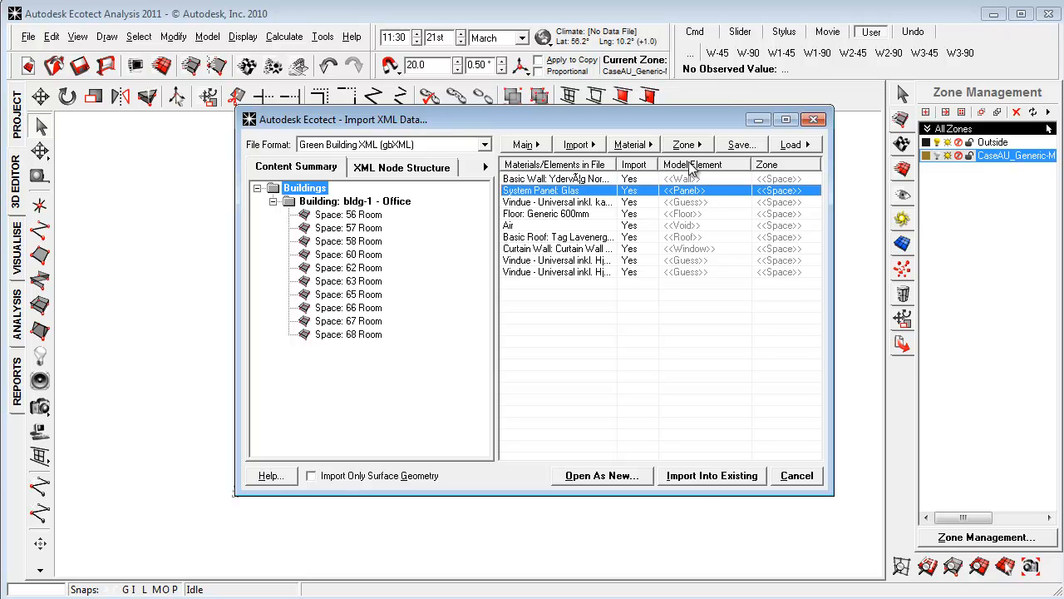
left_click(651, 147)
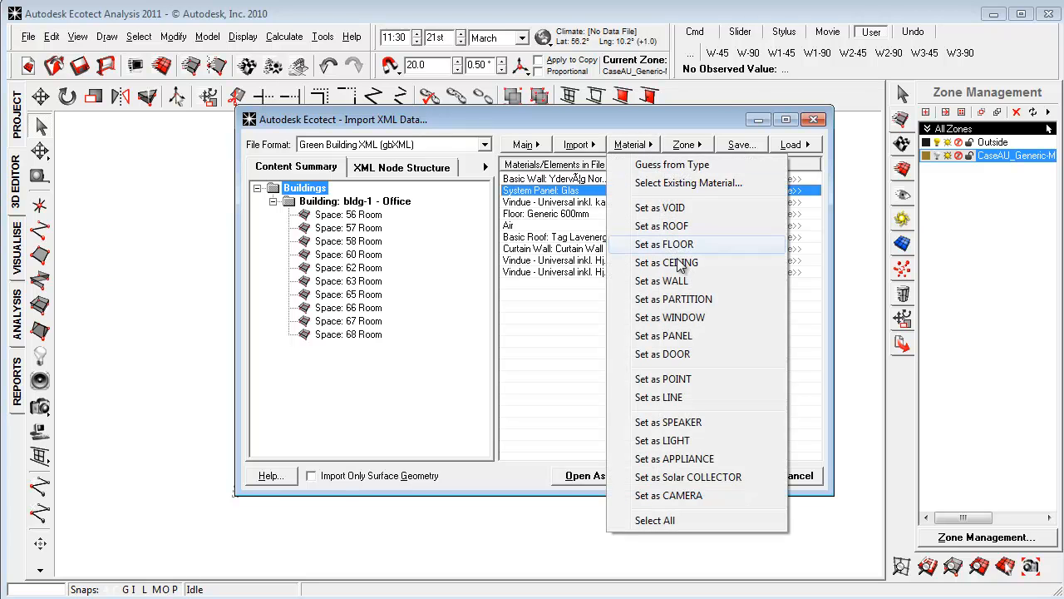
left_click(695, 318)
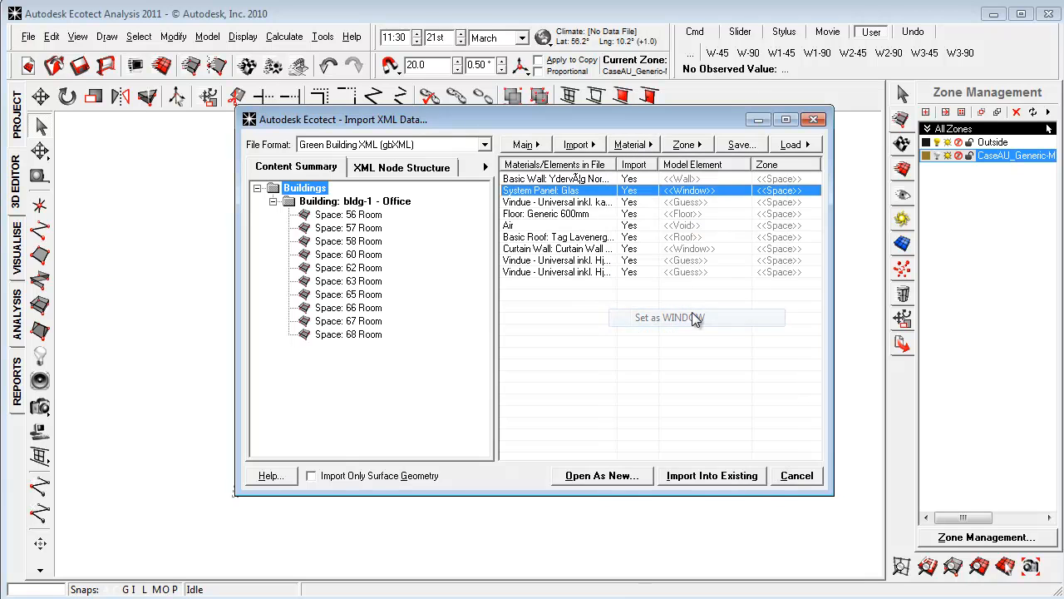
left_click(679, 203)
left_click(632, 145)
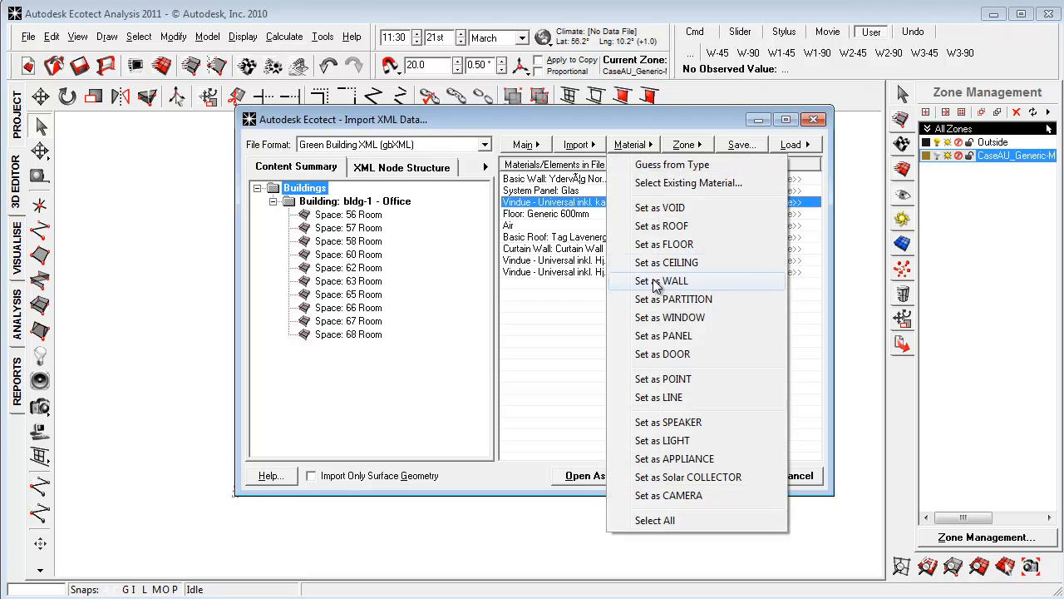
left_click(681, 324)
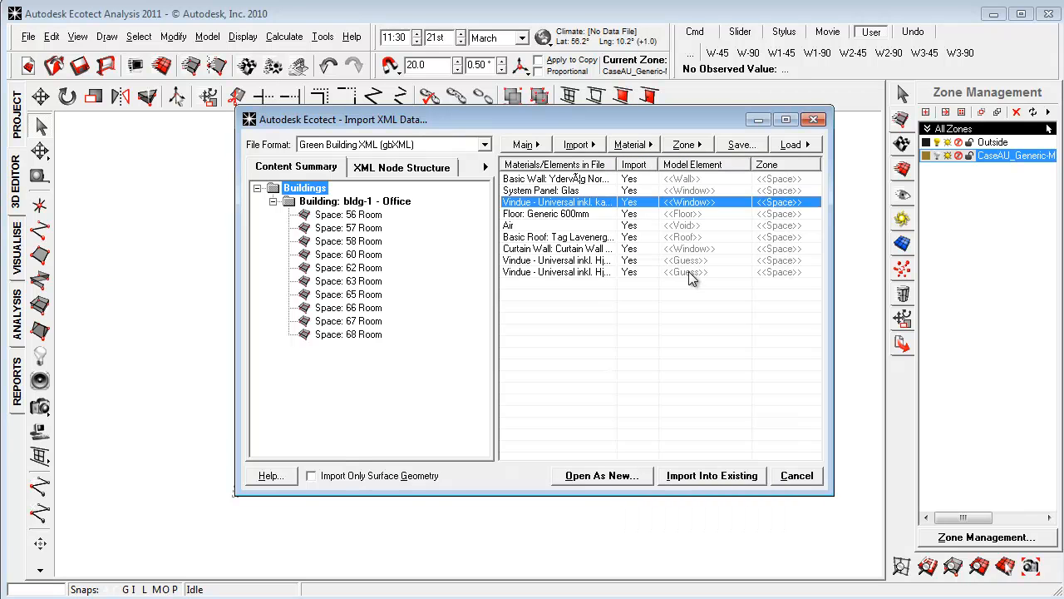
Set the curtain wall and the last two Vindue - Universal elements together as windows
left_click(689, 272)
left_click(683, 249, "shift")
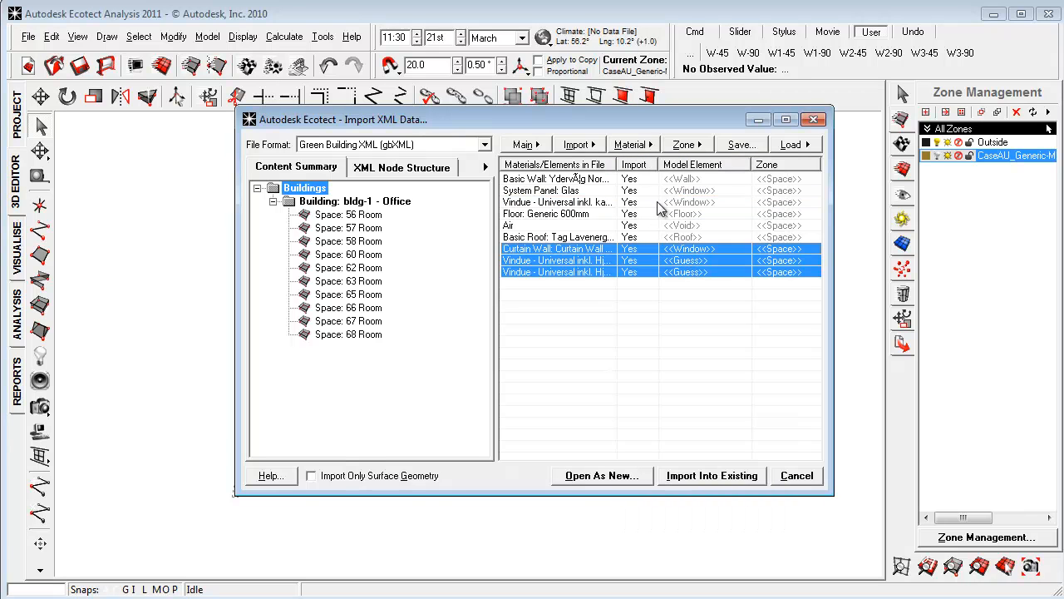
left_click(646, 145)
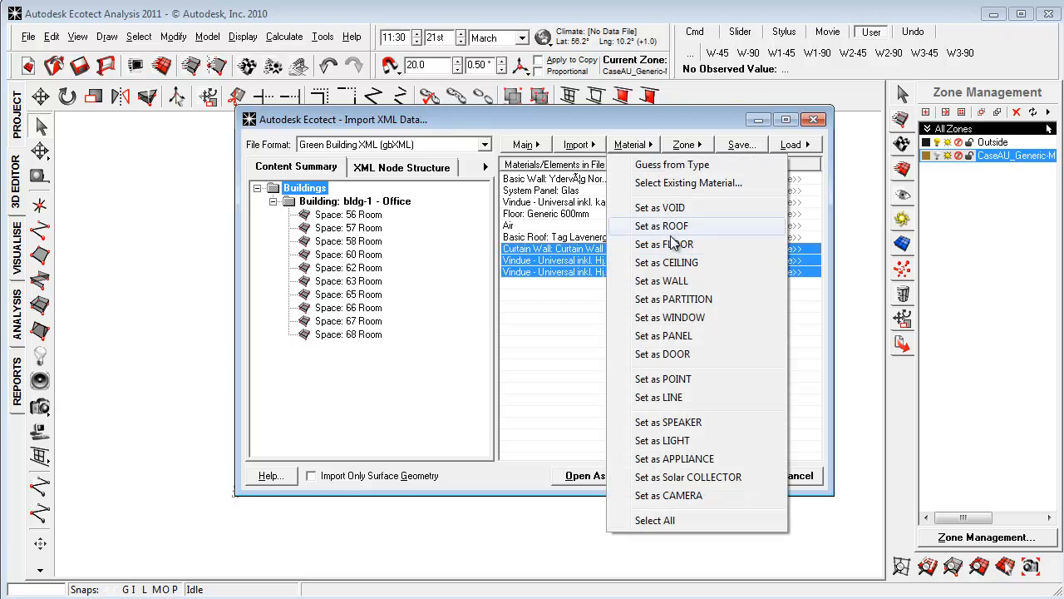
left_click(681, 318)
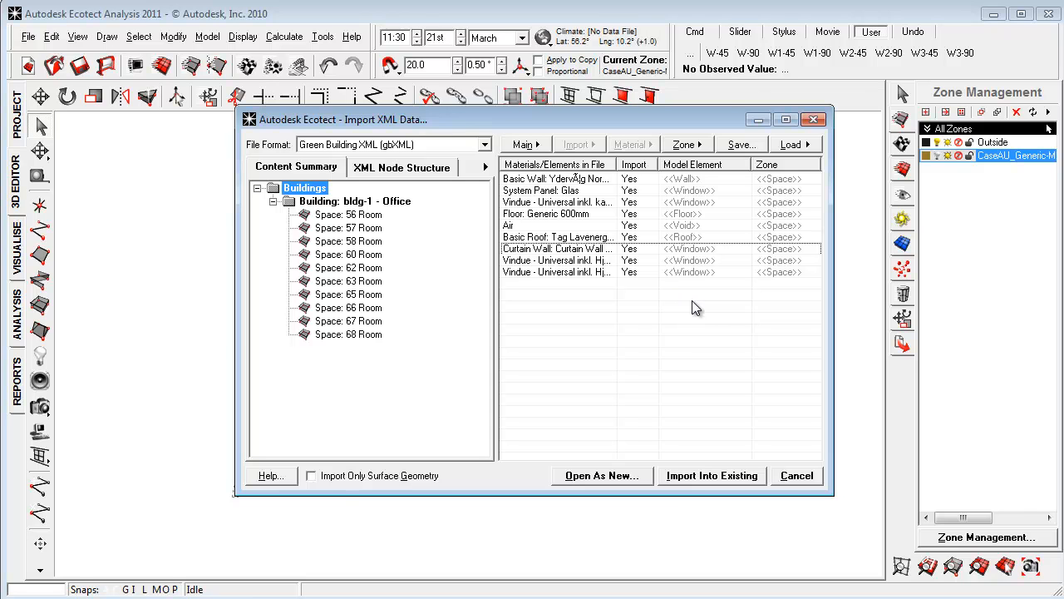
left_click_drag(713, 324, 697, 330)
Import the gbXML data into the existing model and show the building in the shaded visualisation
left_click(713, 475)
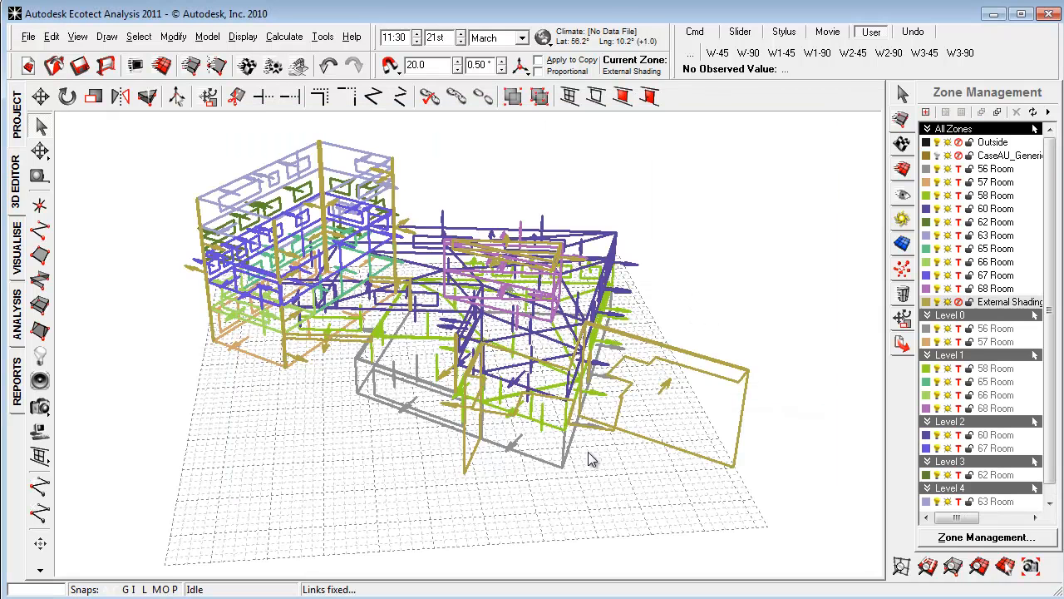
right_click_drag(722, 480, 439, 429)
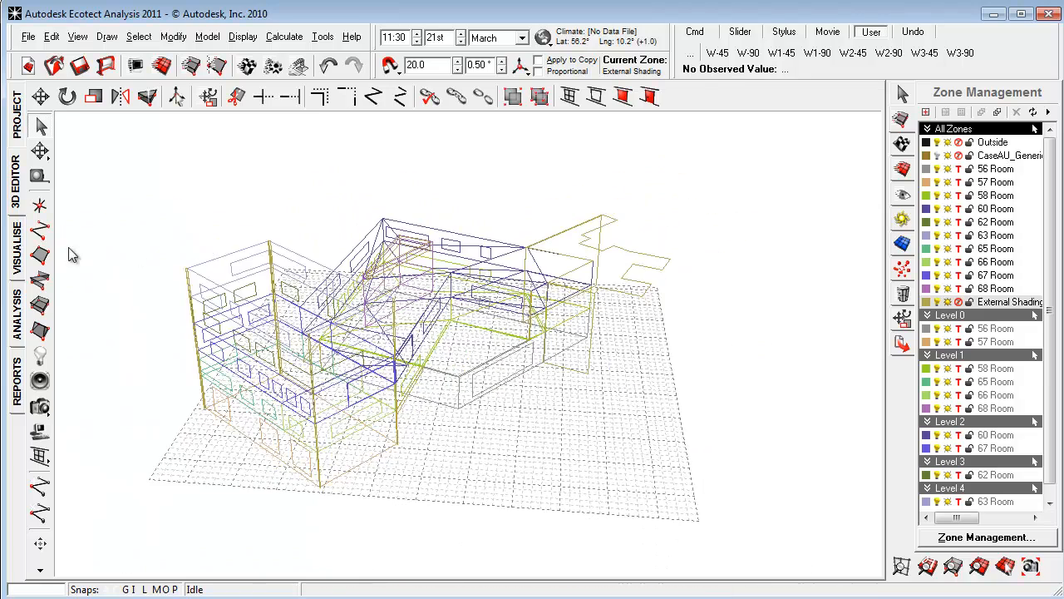
left_click(15, 253)
mouse_move(385, 457)
right_mouse_down()
mouse_move(240, 344)
mouse_move(400, 444)
right_mouse_up()
Select the zones 56 Room and 57 Room under Level 0 in the zone list
scroll(1052, 229, "down", 1)
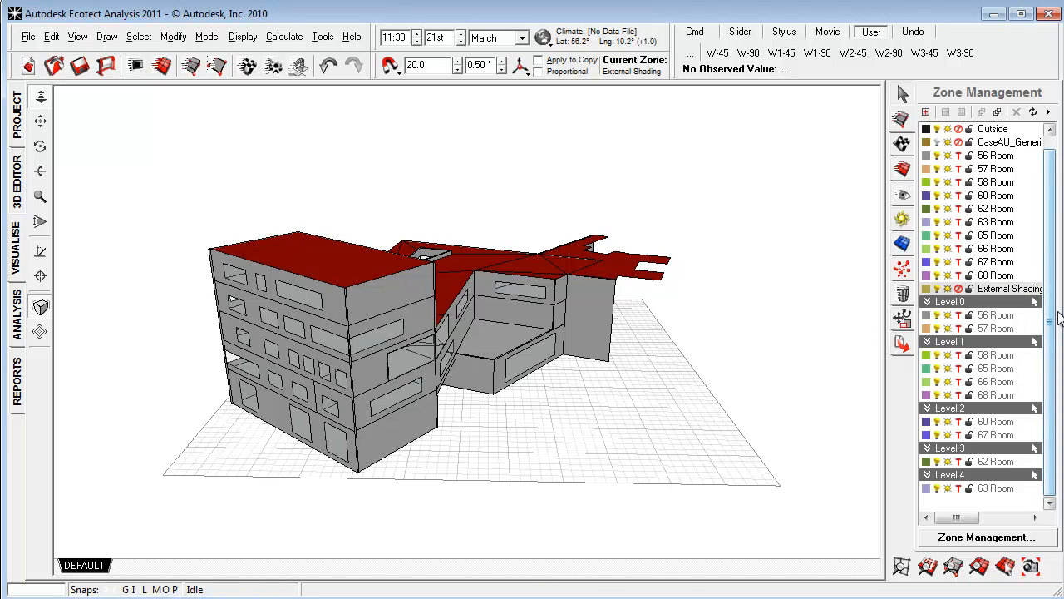
scroll(1052, 321, "up", 1)
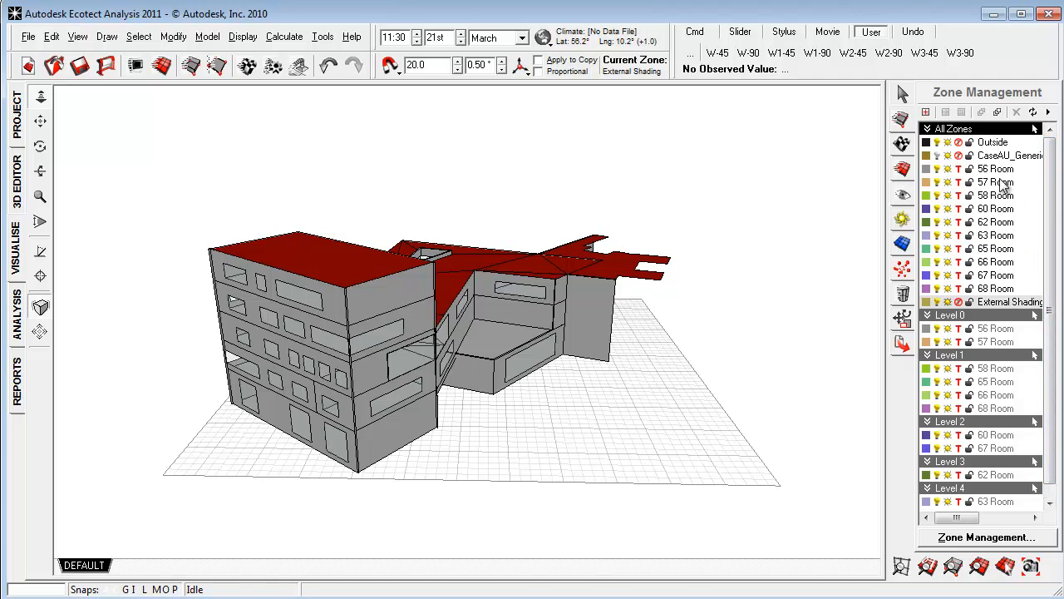
left_click(1001, 329)
left_click(1002, 342, "shift")
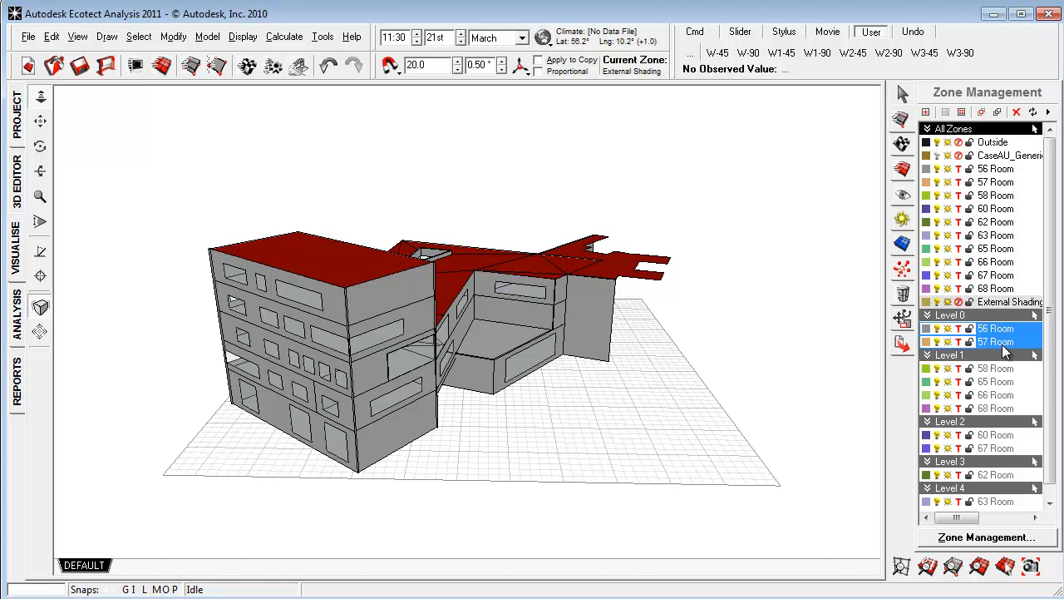
Isolate the selected zones 56 Room and 57 Room so that only Level 0 is displayed
right_click(1002, 341)
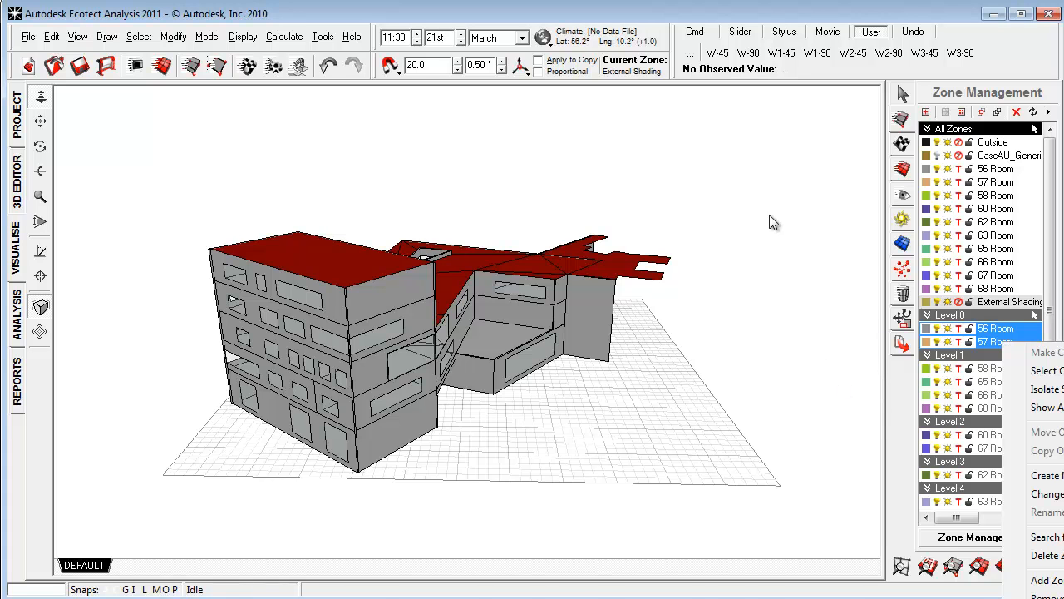
right_click_drag(768, 301, 722, 328)
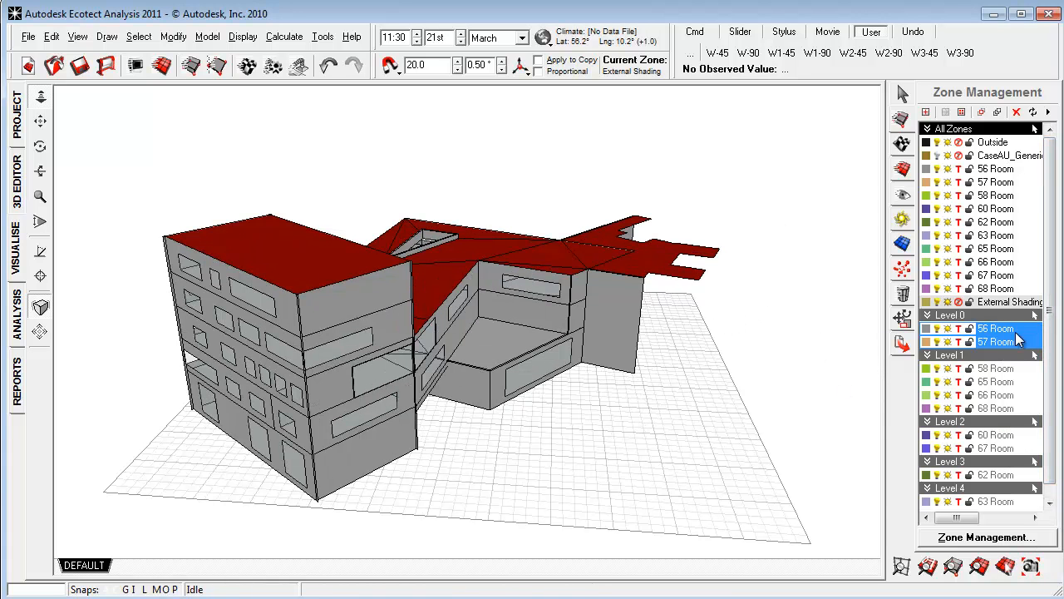
right_click(1001, 341)
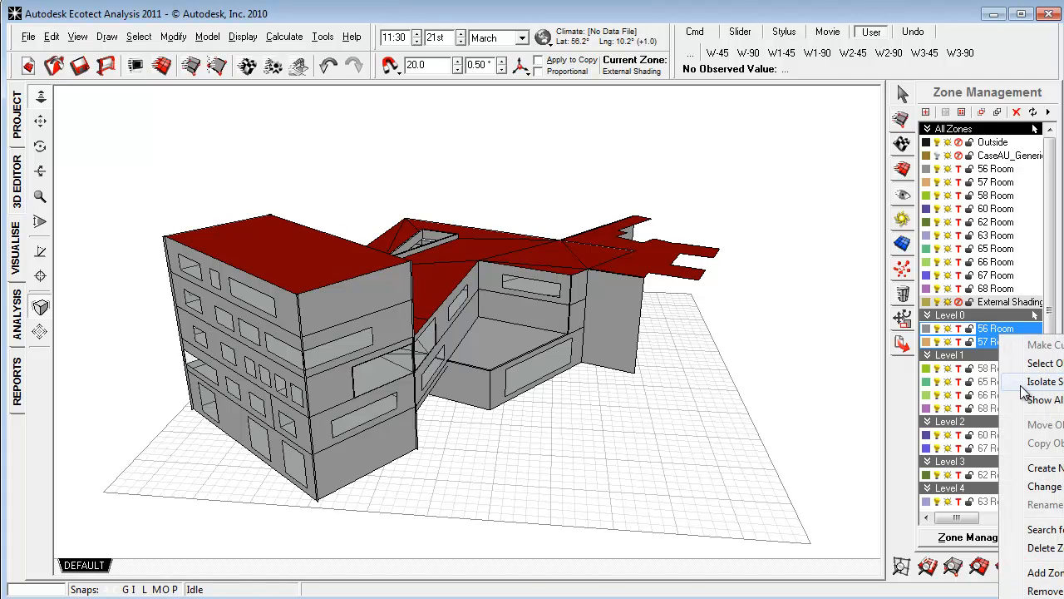
left_click(1058, 399)
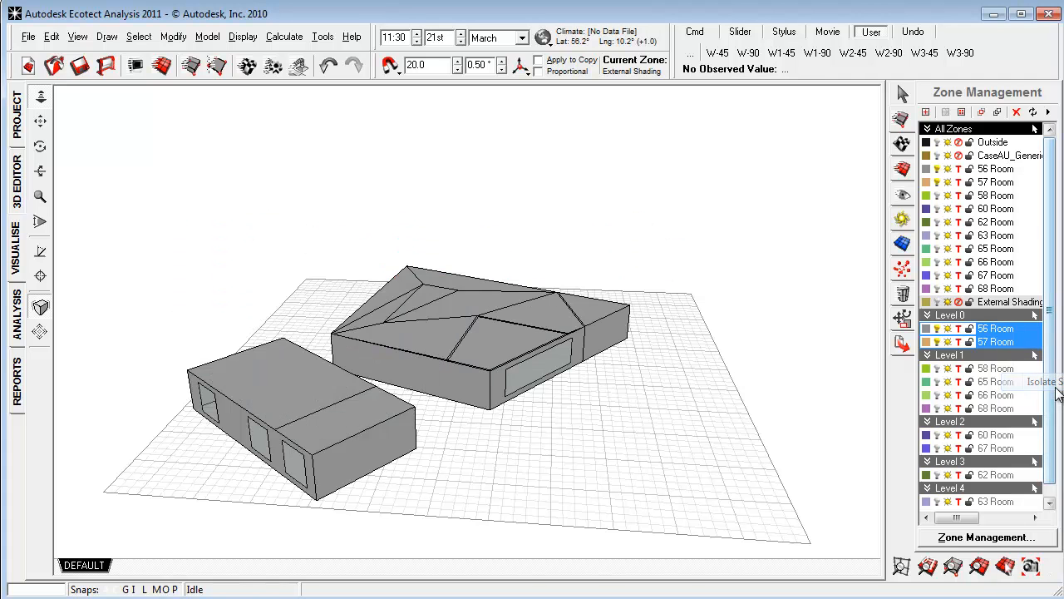
mouse_move(777, 388)
right_mouse_down()
mouse_move(612, 353)
mouse_move(665, 402)
mouse_move(541, 391)
mouse_move(509, 305)
mouse_move(499, 391)
mouse_move(506, 374)
mouse_move(595, 387)
mouse_move(629, 351)
mouse_move(494, 375)
mouse_move(508, 291)
mouse_move(509, 358)
mouse_move(225, 507)
mouse_move(274, 447)
mouse_move(316, 482)
mouse_move(402, 456)
right_mouse_up()
Open the model in the 3D editor and select every object of the two isolated zones
left_click(17, 179)
left_click_drag(690, 484, 270, 186)
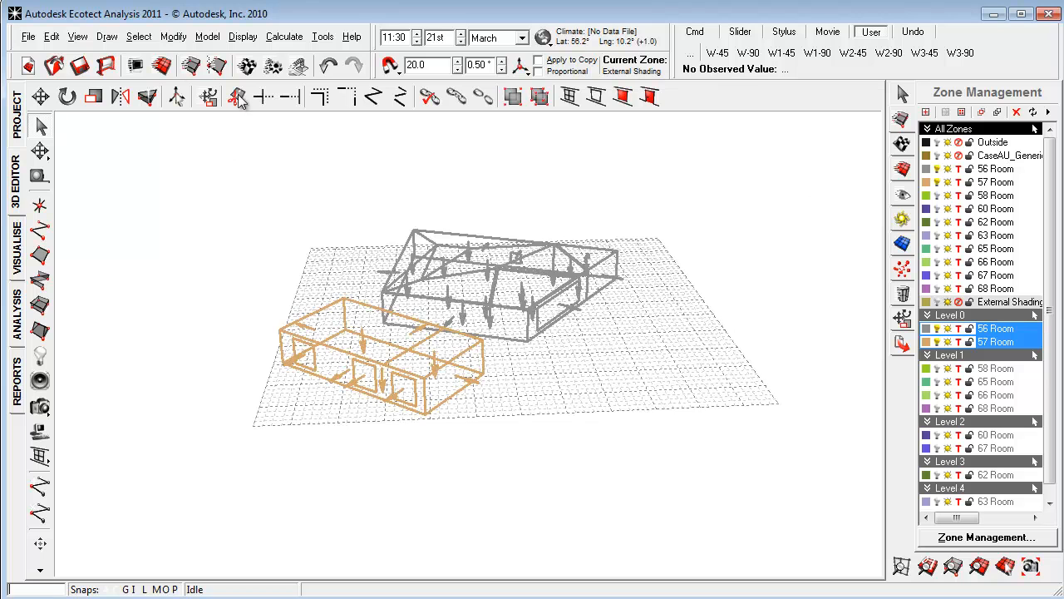
left_click(174, 37)
left_click(308, 363)
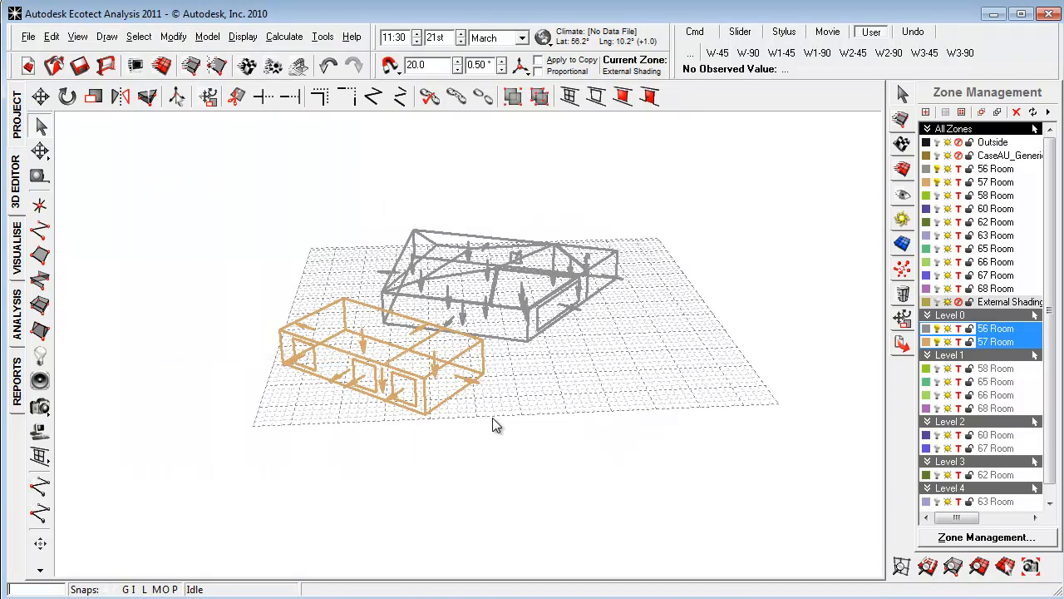
Show the isolated zones in the visualisation and set their surfaces to display in zone colour
right_click_drag(494, 428, 398, 381)
left_click(17, 250)
mouse_move(516, 418)
right_mouse_down()
mouse_move(480, 255)
mouse_move(473, 490)
mouse_move(340, 437)
mouse_move(442, 342)
mouse_move(571, 285)
mouse_move(405, 395)
mouse_move(475, 352)
mouse_move(418, 361)
mouse_move(436, 372)
mouse_move(474, 369)
mouse_move(477, 269)
mouse_move(476, 355)
right_mouse_up()
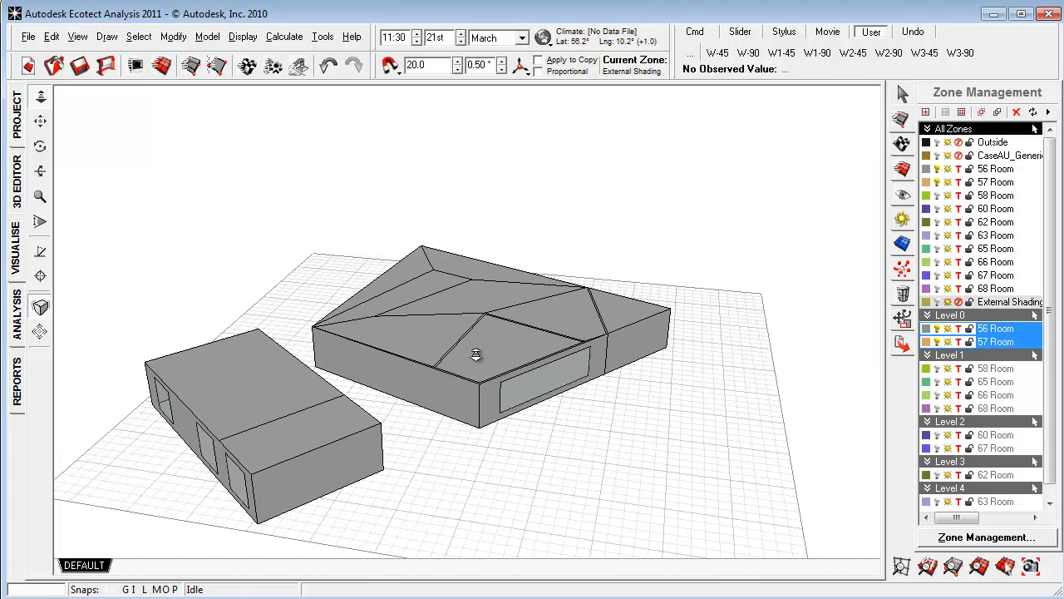
left_click(901, 217)
left_click_drag(1049, 231, 1048, 246)
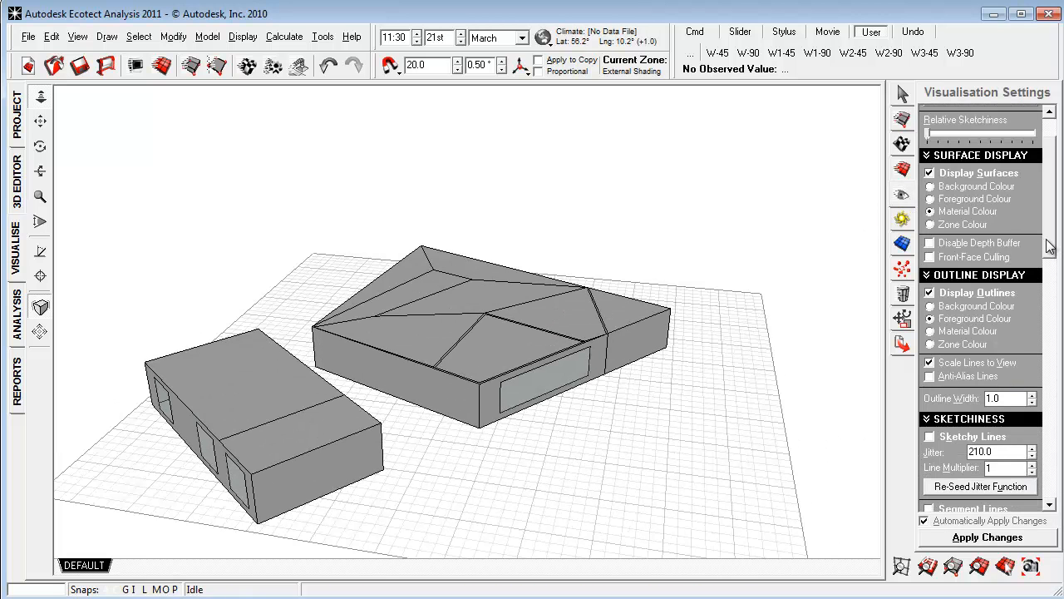
left_click(930, 225)
right_click_drag(590, 415, 582, 462)
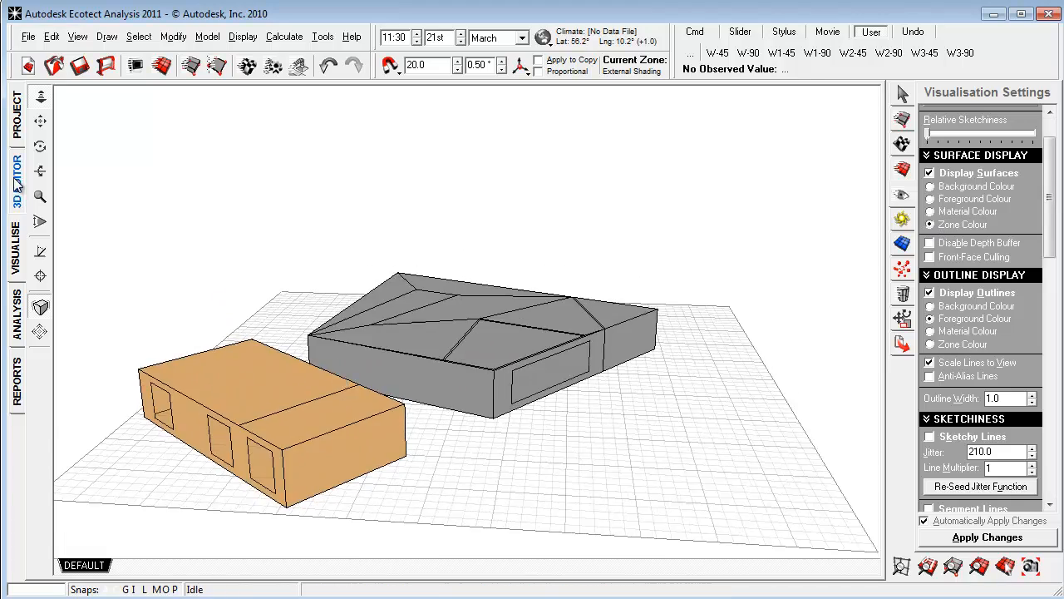
In the 3D editor, link the three windows of the orange zone's long front wall to that wall
left_click(17, 185)
right_click_drag(552, 435, 642, 506)
middle_click_drag(639, 489, 656, 423)
left_click(545, 474)
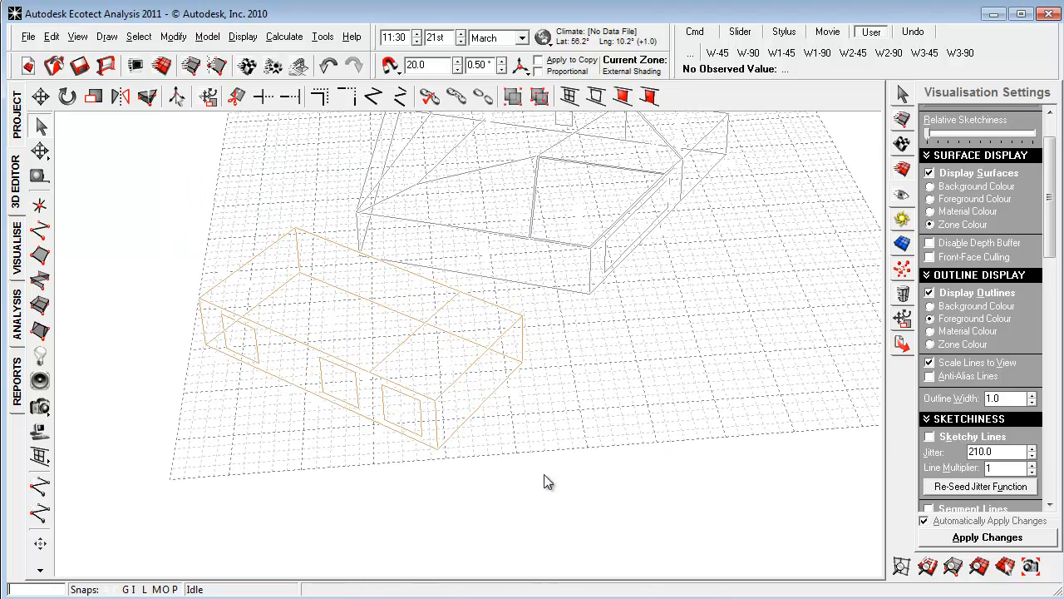
left_click(396, 400)
left_click(337, 380)
left_click(247, 330)
left_click(307, 346)
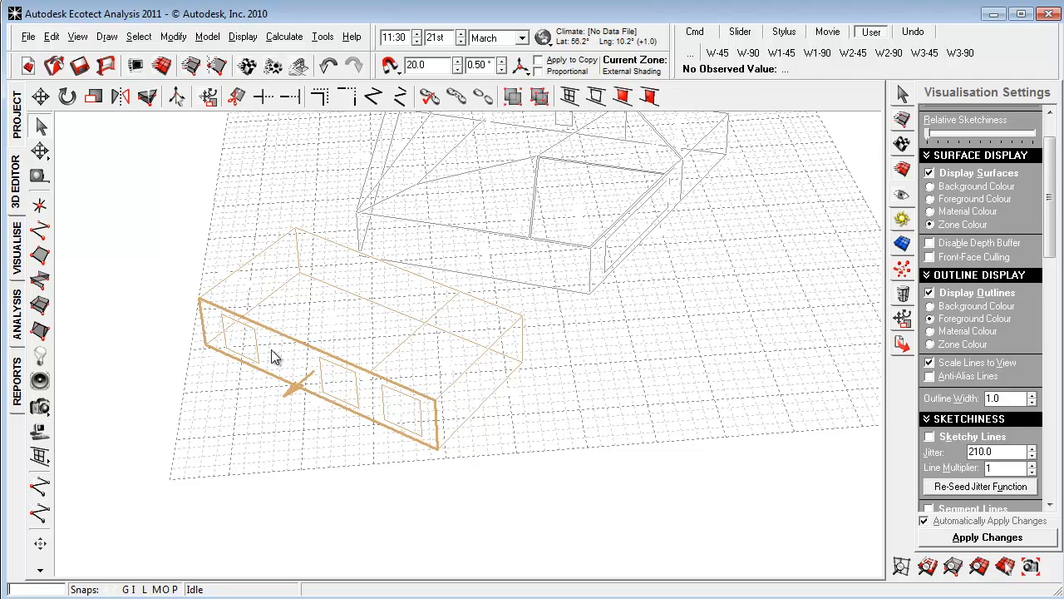
left_click(267, 356)
left_click(340, 382, "shift")
left_click(422, 409, "shift")
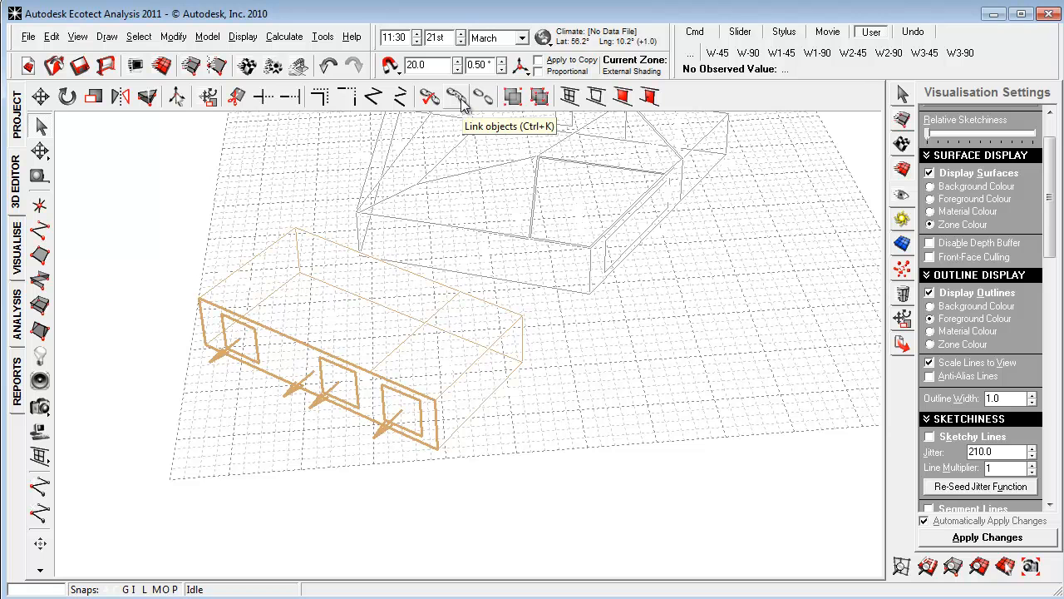
left_click(461, 99)
left_click(452, 448)
scroll(365, 418, "down", 3)
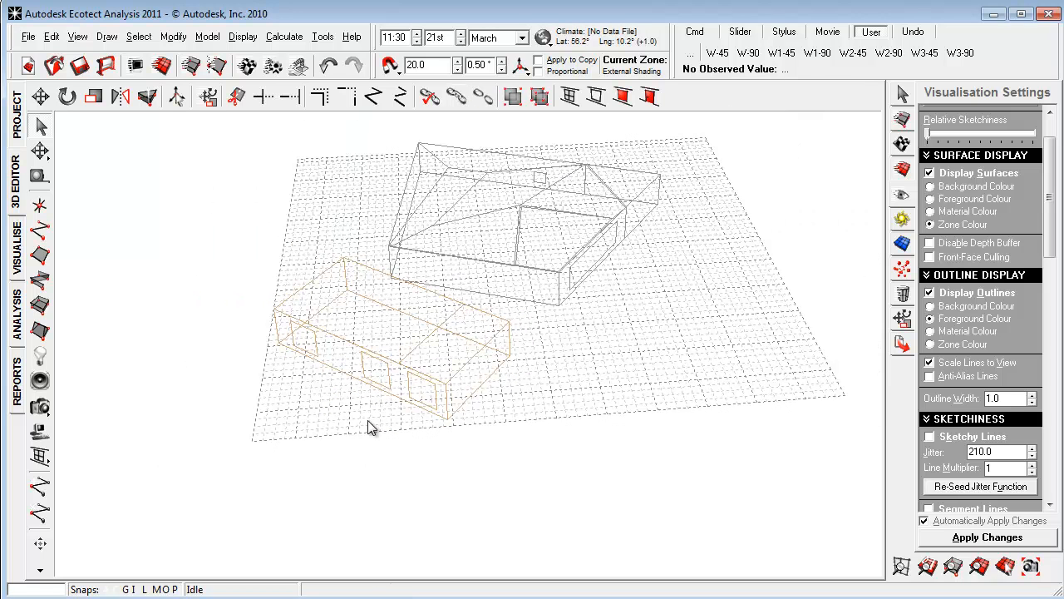
Select all objects of both isolated zones and apply Link Objects to them
left_click_drag(178, 471, 687, 126)
left_click(461, 101)
right_click_drag(492, 404, 549, 401)
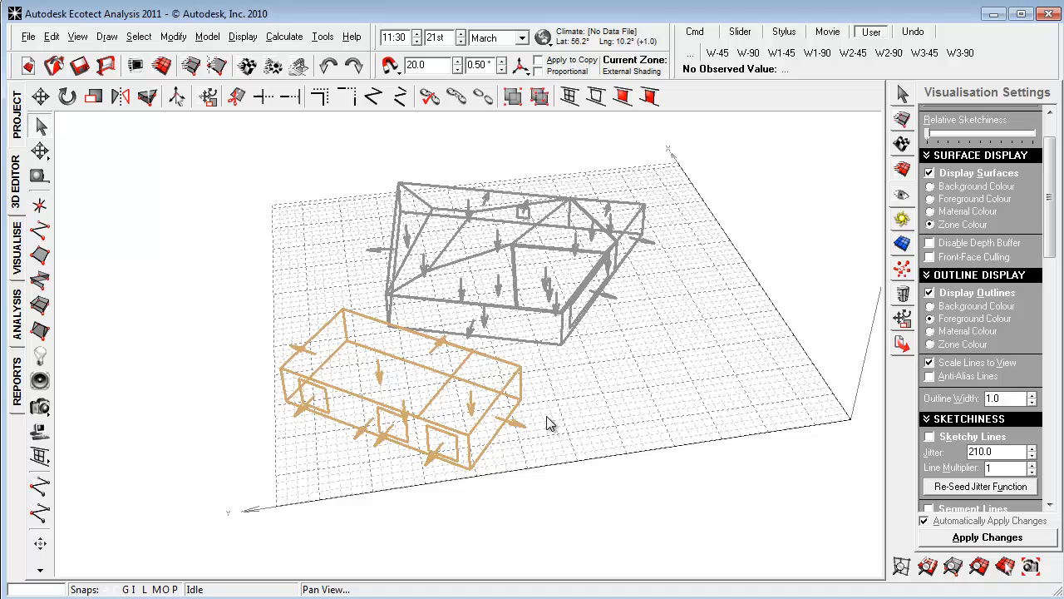
middle_click_drag(546, 416, 539, 429)
left_click(334, 387)
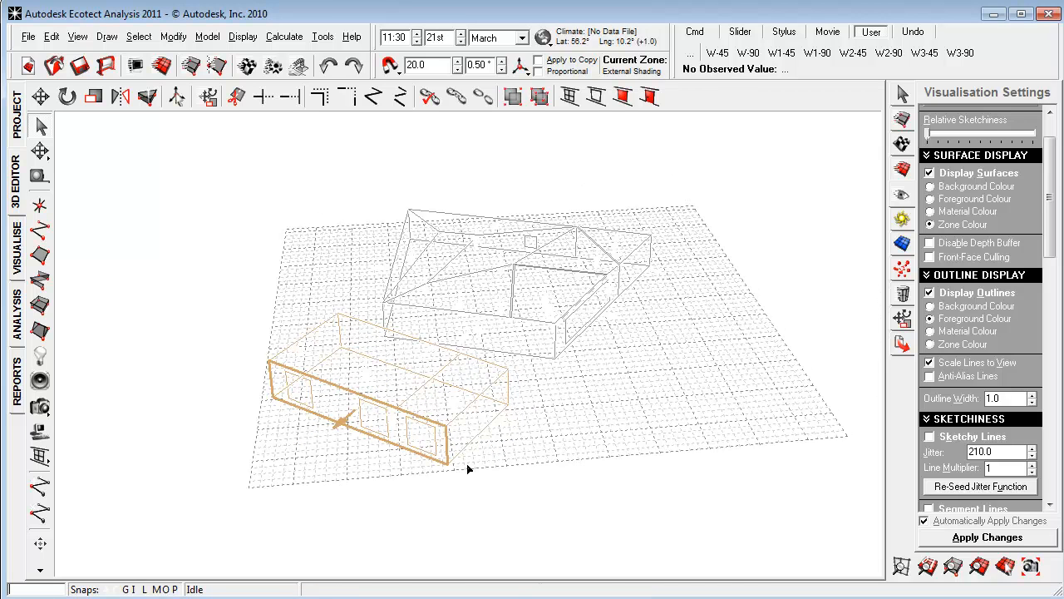
left_click(261, 479)
scroll(233, 466, "down", 2)
Fix the links of all objects in both zones, basing plane equations on selected nodes and automatically fixing alternate materials for adjacent surfaces
left_click_drag(181, 482, 684, 196)
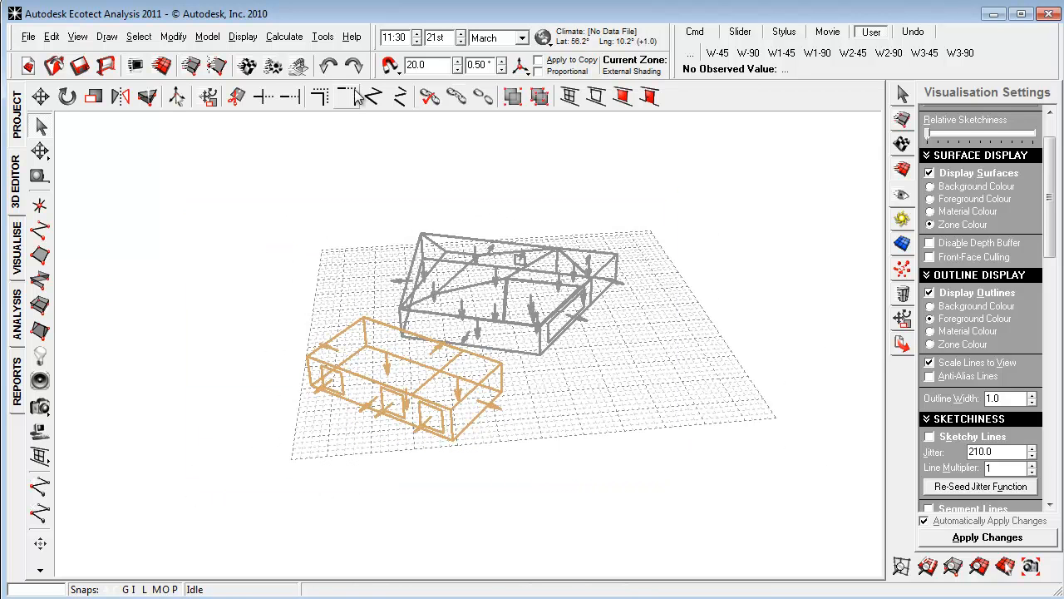
left_click(429, 97)
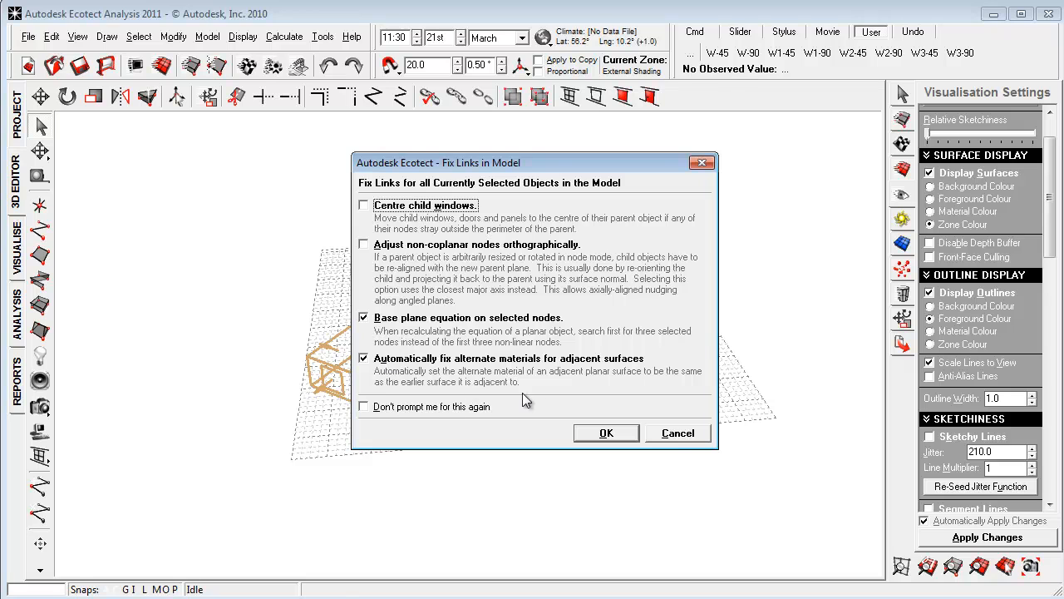
left_click(607, 432)
right_click_drag(616, 431, 585, 454)
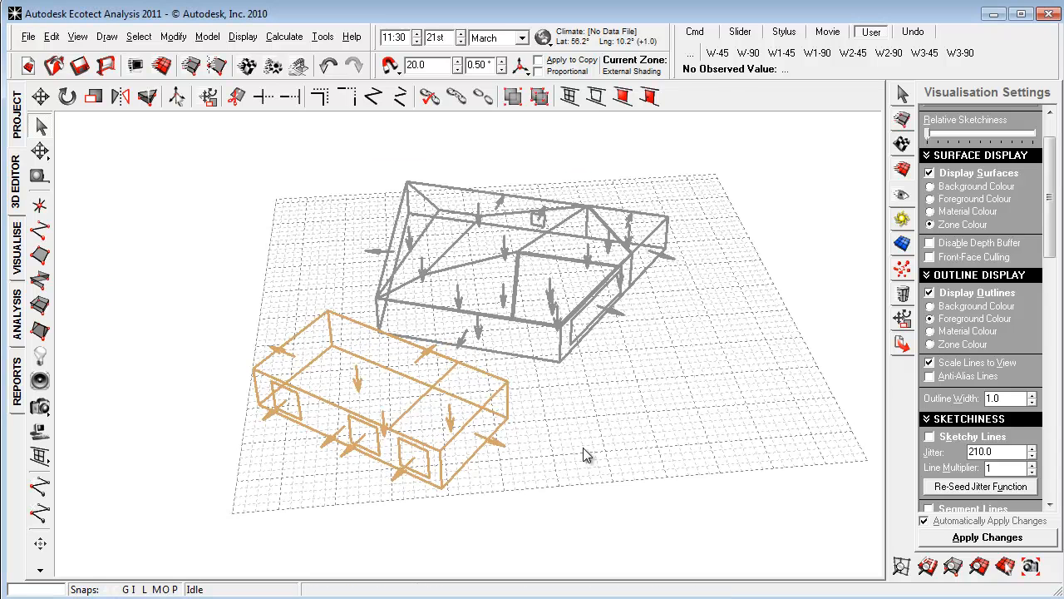
left_click(584, 449)
Reverse the surface normal of the orange zone's larger ceiling surface
scroll(482, 460, "up", 3)
left_click(400, 419)
scroll(444, 532, "up", 3)
middle_click_drag(444, 532, 467, 434)
scroll(471, 430, "up", 3)
left_click(477, 425)
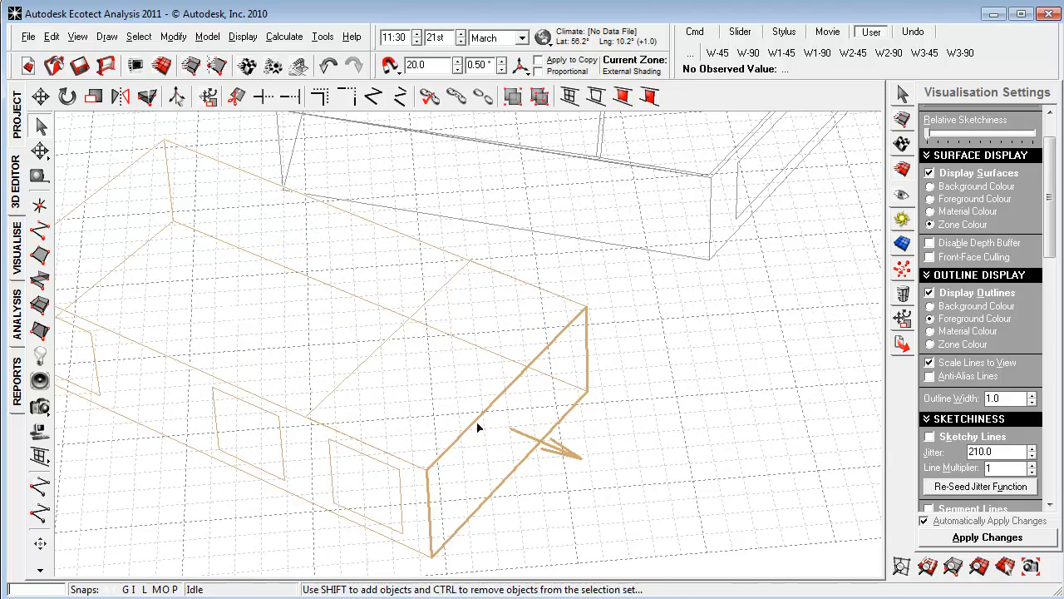
left_click(443, 430)
left_click(293, 404)
left_click(318, 404)
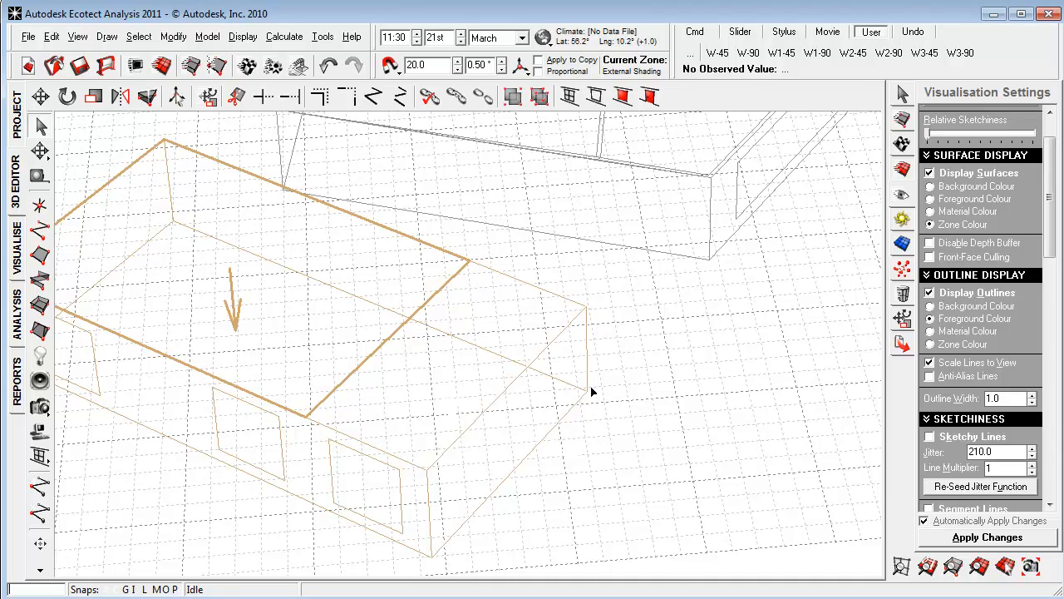
scroll(582, 390, "down", 6)
scroll(510, 396, "up", 2)
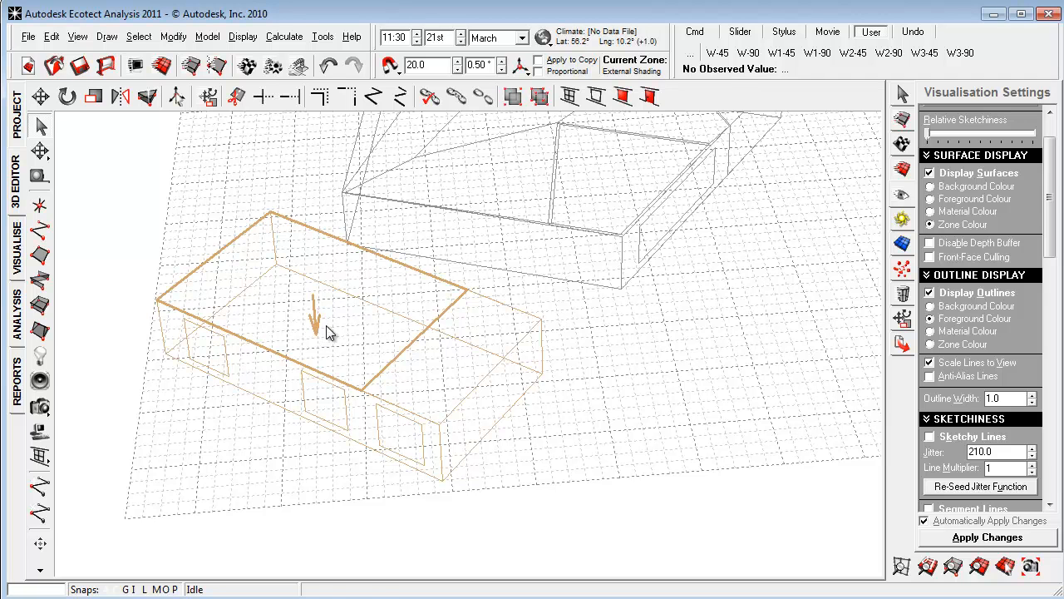
key("ctrl+r")
Reverse the surface normal of the orange zone's smaller ceiling surface and clear the selection
left_click(486, 387)
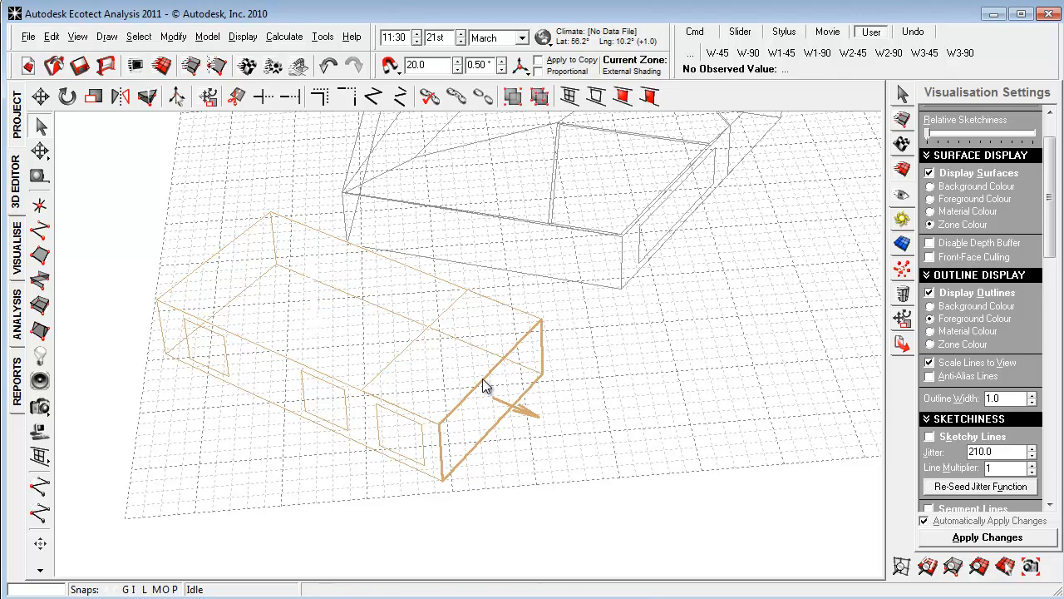
left_click(484, 382)
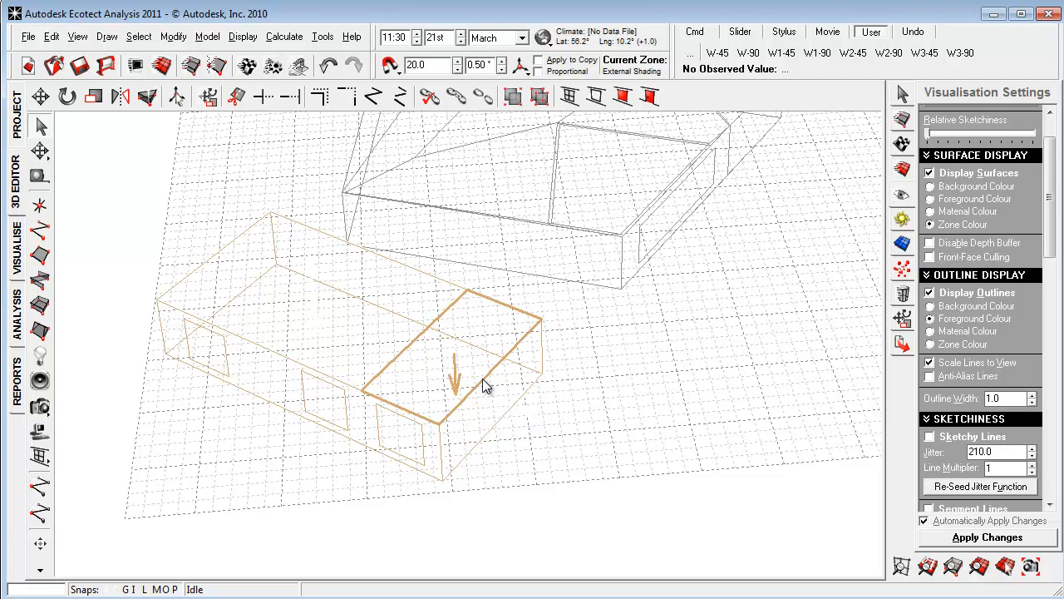
type("R")
left_click(599, 443)
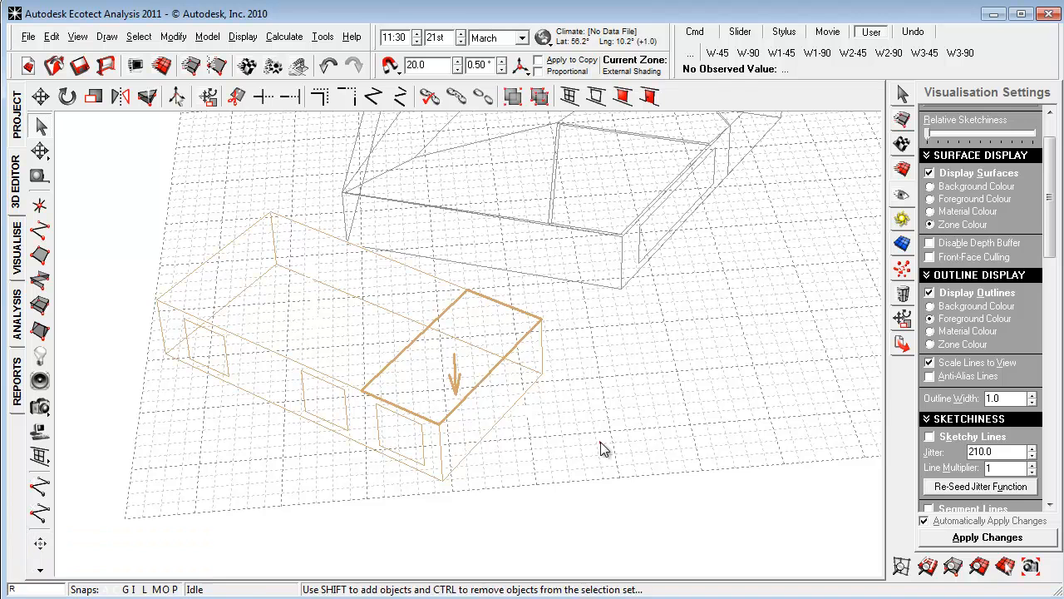
left_click(490, 375)
left_click(490, 374)
key("r")
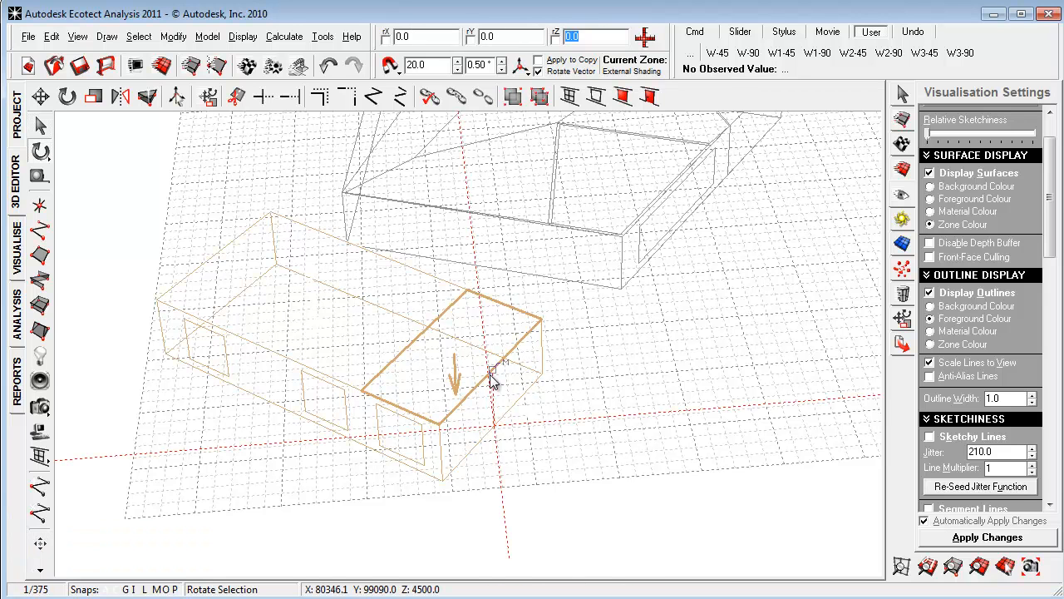
key("ctrl+r")
key("Escape")
scroll(596, 430, "down", 4)
left_click(596, 431)
Select all ceilings by element type and reverse their surface normals together
scroll(596, 430, "down", 1)
scroll(445, 270, "up", 2)
scroll(447, 281, "down", 3)
right_click_drag(535, 387, 543, 367)
middle_click_drag(541, 333, 532, 380)
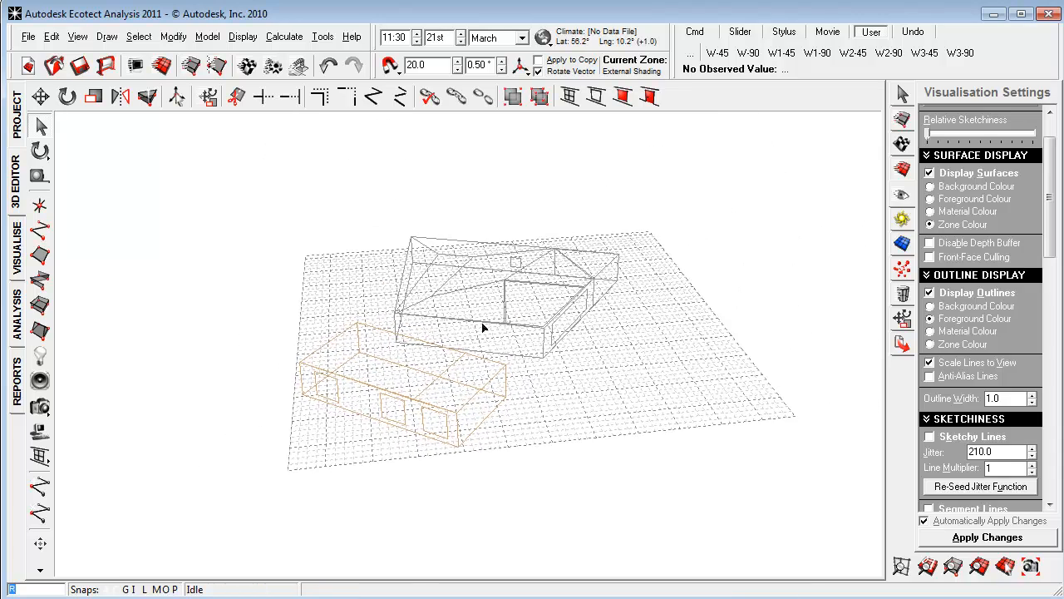
left_click(139, 37)
mouse_move(274, 259)
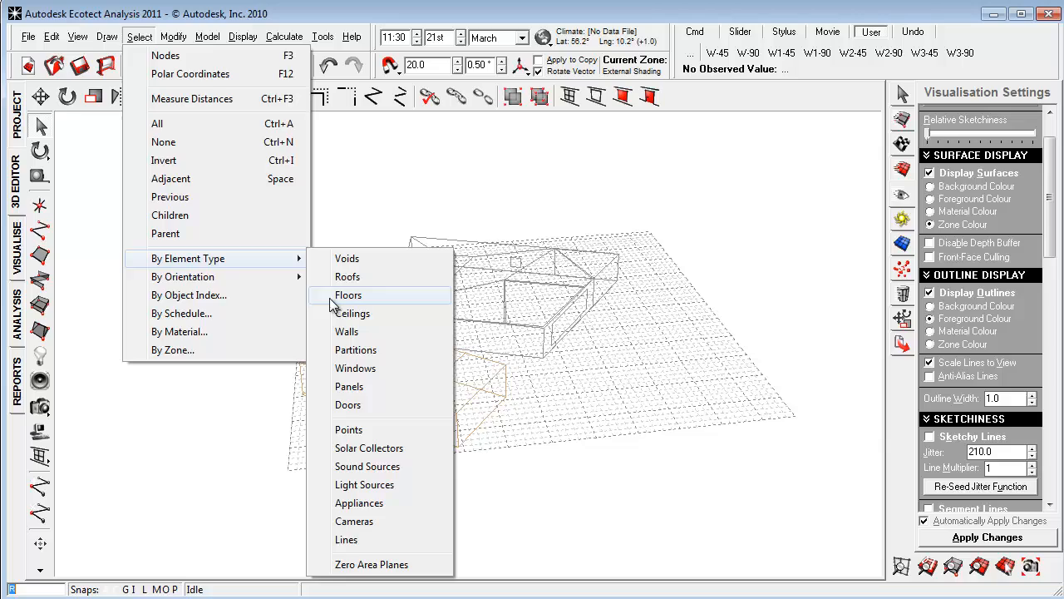
left_click(377, 314)
scroll(366, 394, "up", 2)
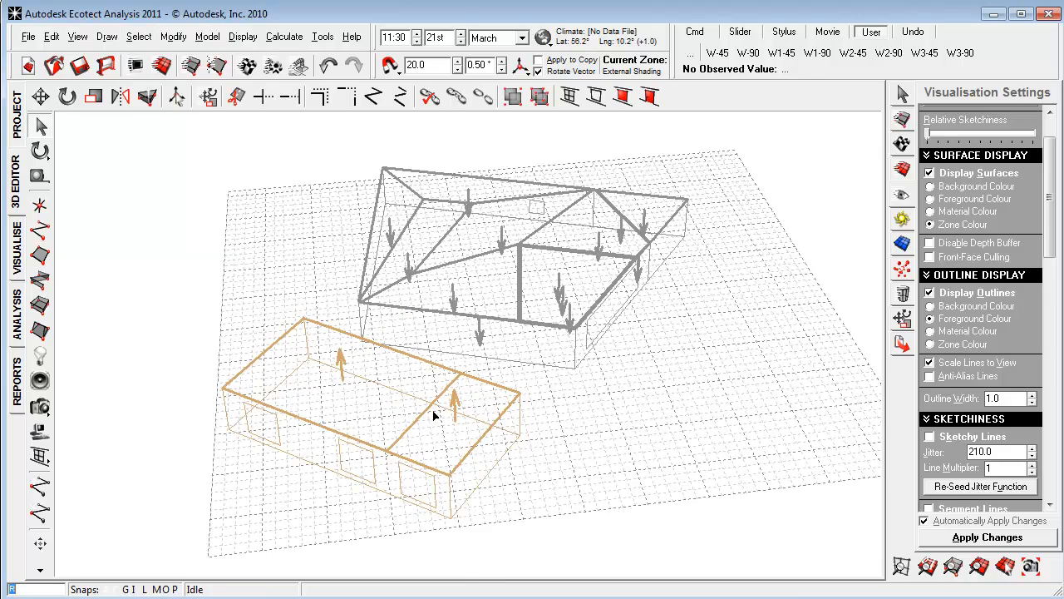
right_click_drag(452, 397, 562, 426)
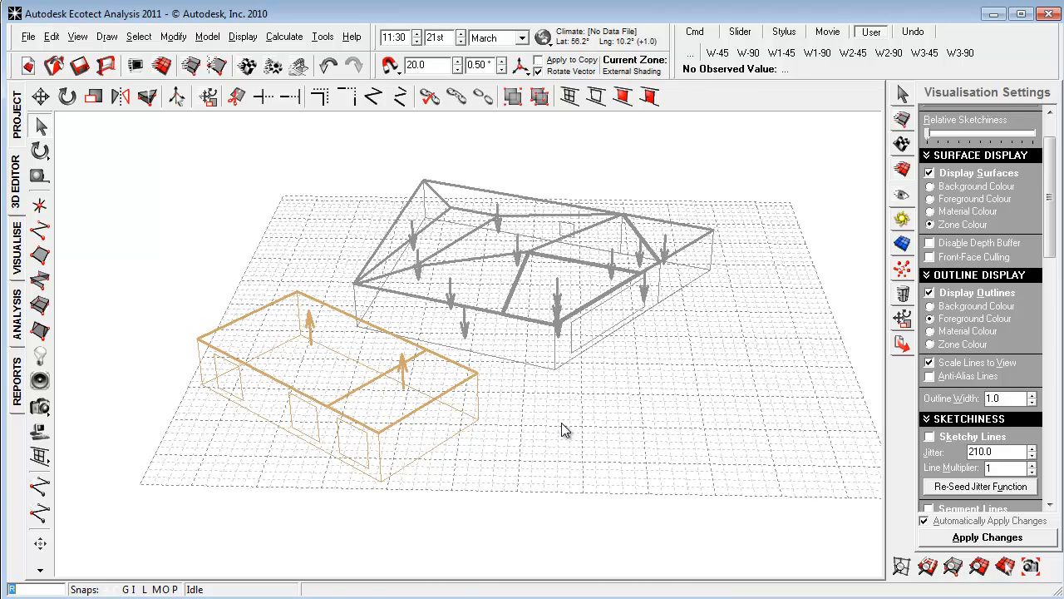
key("ctrl+r")
Combine the orange zone's two ceiling surfaces into one ceiling spanning the whole zone, and reverse its surface normal
right_click_drag(535, 420, 392, 421)
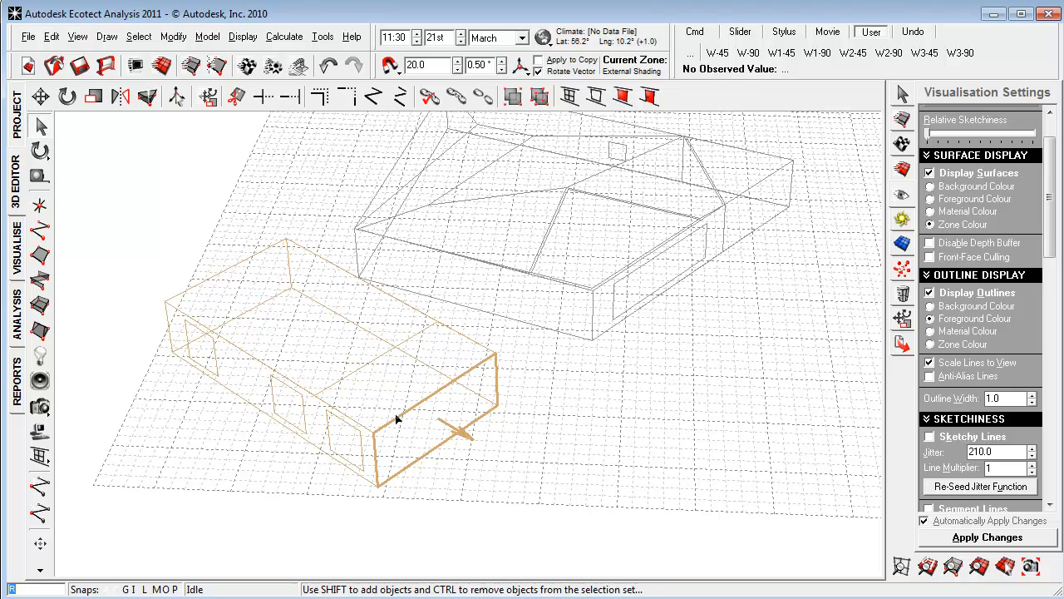
key("space")
key("r")
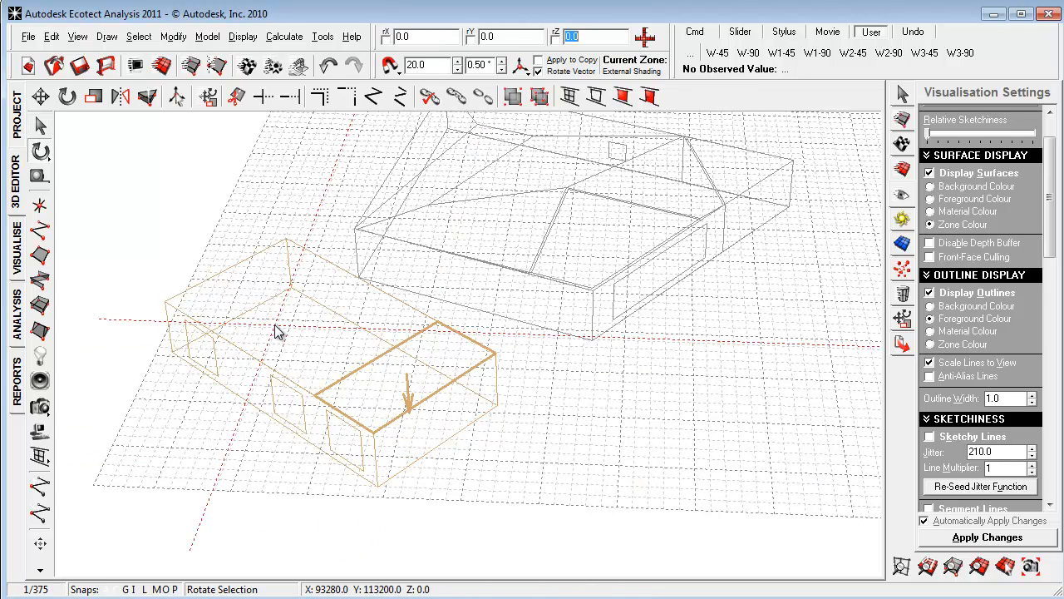
key("Escape")
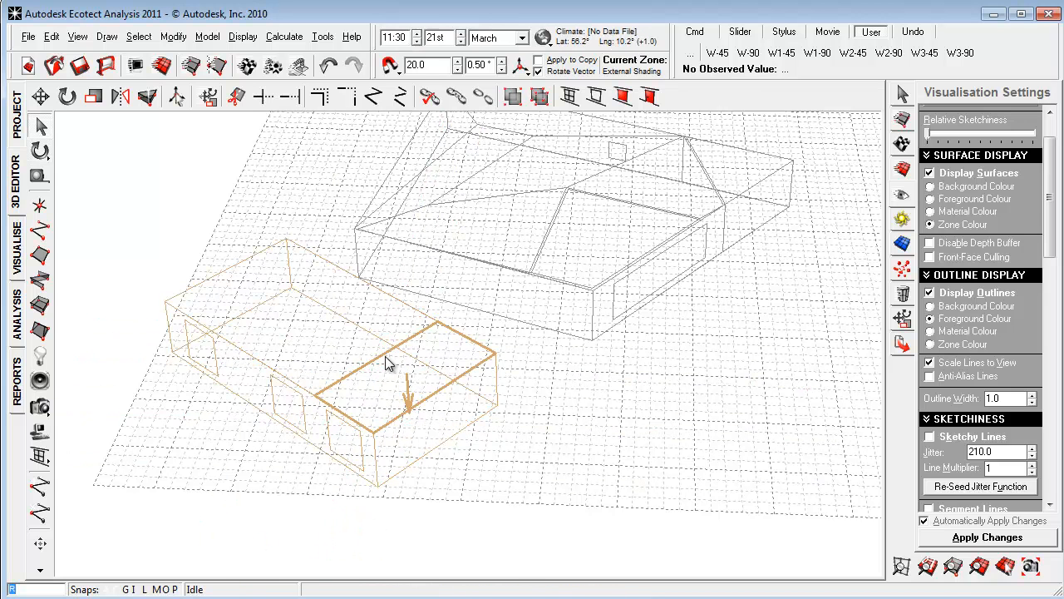
left_click(385, 356)
left_click(376, 362)
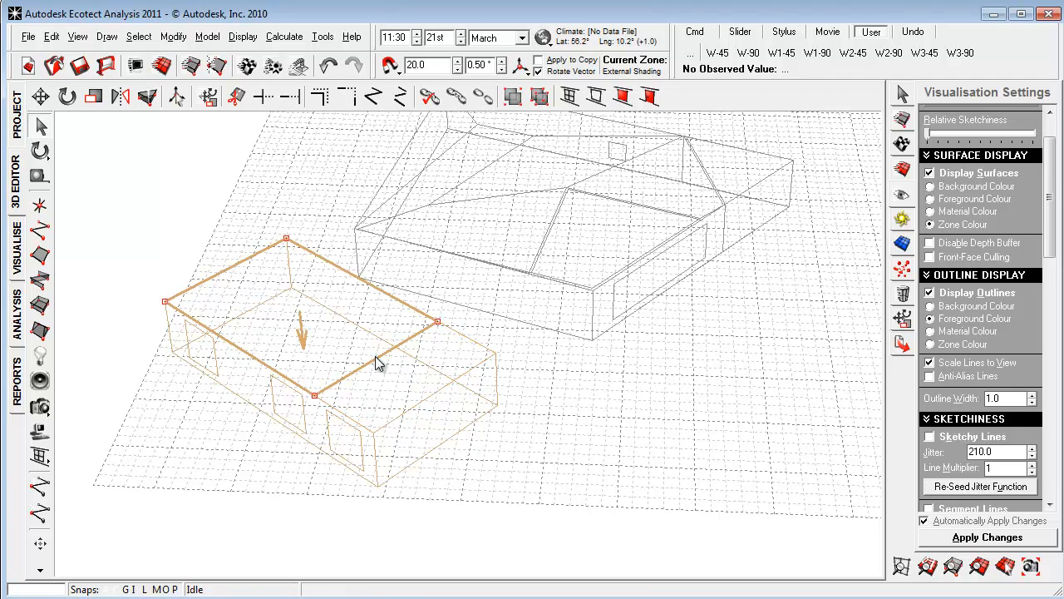
left_click_drag(242, 506, 496, 356)
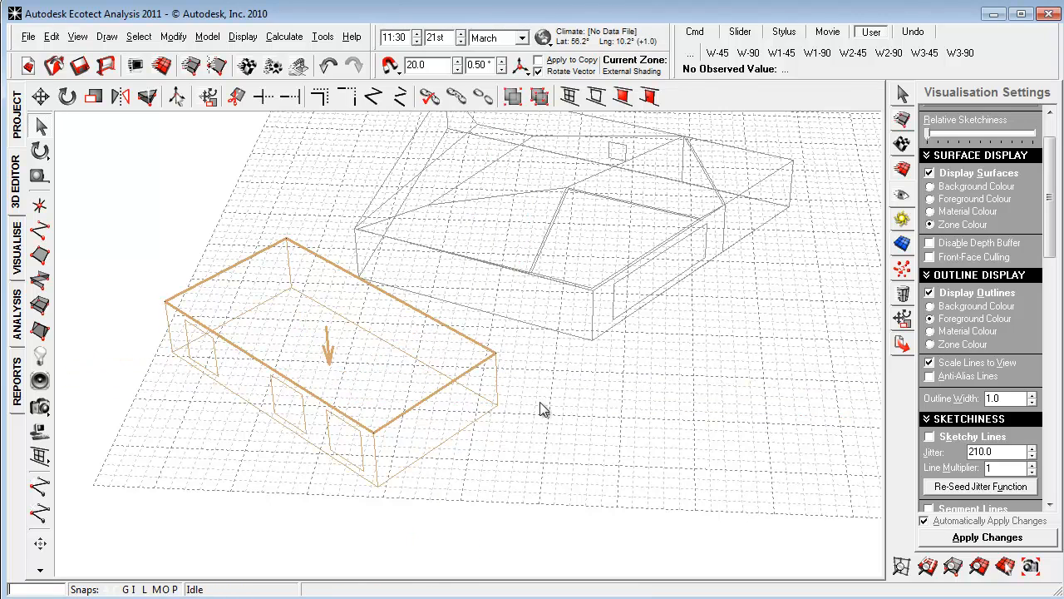
key("ctrl+r")
left_click(523, 453)
Examine the grey zone's individual ceiling surfaces in the wireframe model and in the shaded Visualise view
scroll(521, 454, "down", 3)
right_click_drag(625, 424, 441, 502)
left_click(429, 420)
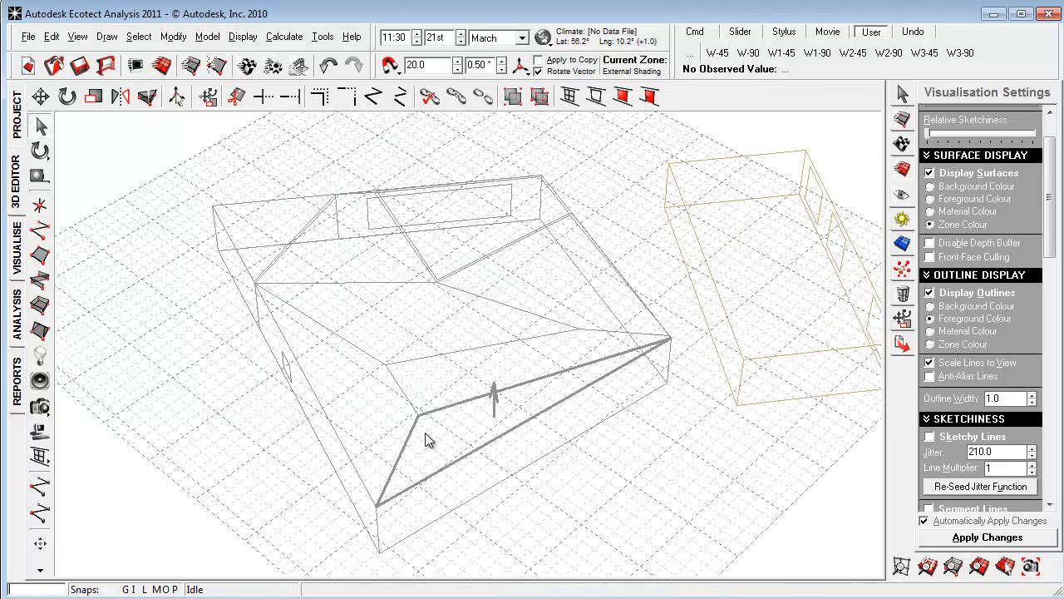
scroll(440, 432, "down", 3)
right_click_drag(585, 454, 544, 444)
left_click(482, 385)
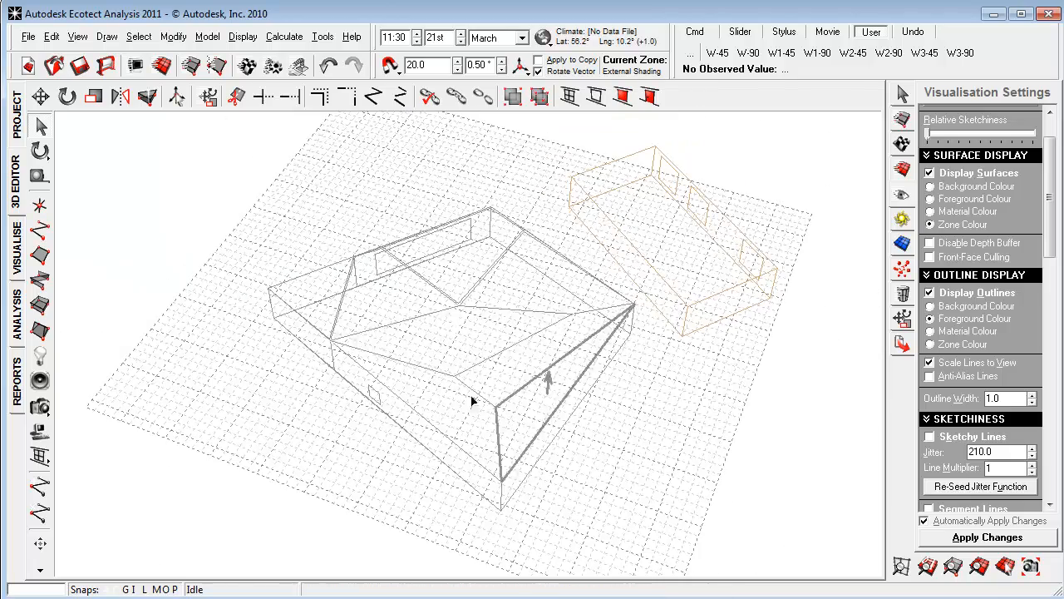
left_click(19, 265)
mouse_move(344, 490)
right_mouse_down()
mouse_move(656, 537)
mouse_move(760, 499)
mouse_move(745, 514)
mouse_move(720, 501)
right_mouse_up()
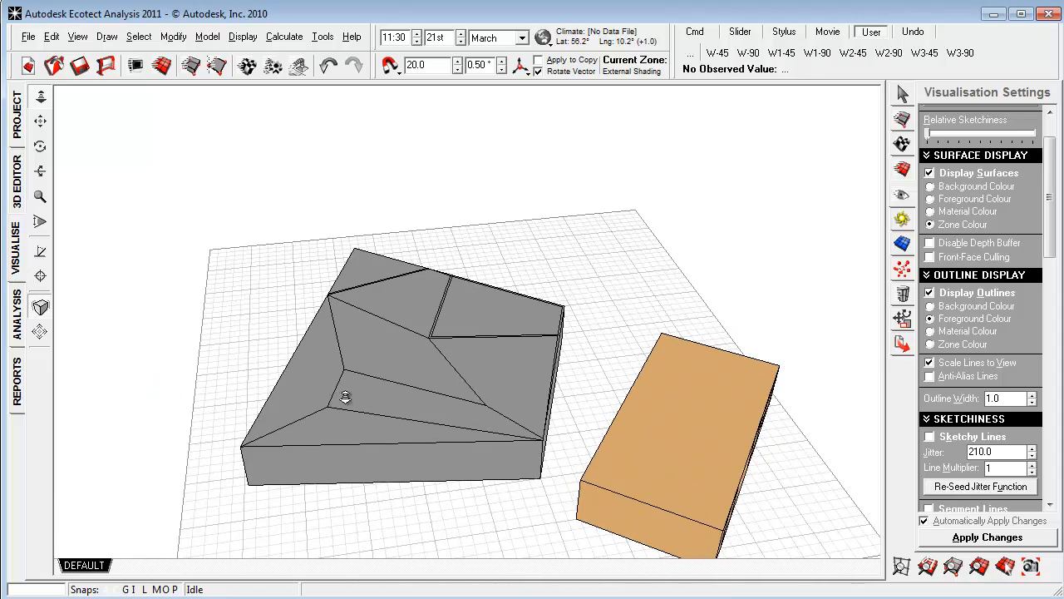
Delete the grey zone's surplus ceiling surfaces in the 3D Editor, keeping only the one around the inner notch
left_click(17, 195)
mouse_move(404, 558)
right_mouse_down()
mouse_move(513, 413)
mouse_move(546, 398)
right_mouse_up()
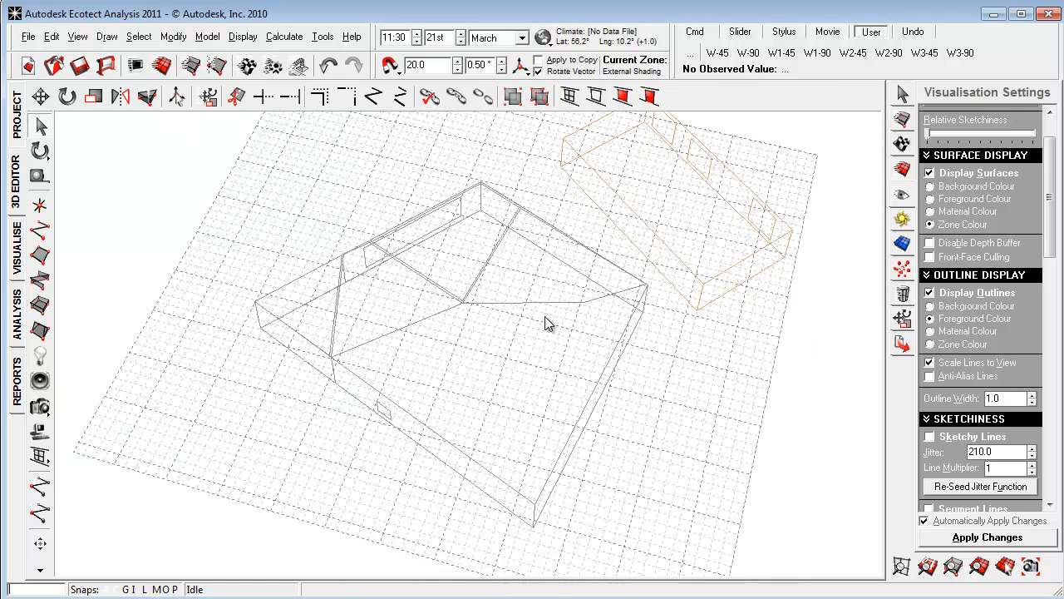
right_click_drag(557, 306, 325, 332)
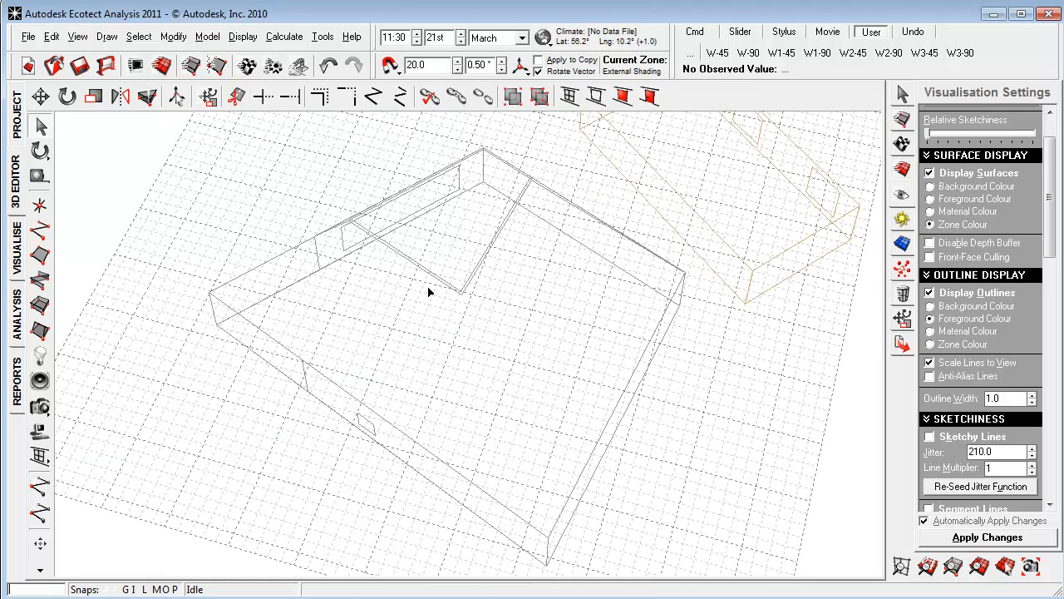
Put the grey zone's remaining ceiling into node editing and move its outer node onto the zone's nearest front corner
right_click_drag(447, 285, 541, 329)
scroll(506, 348, "up", 5)
left_click(430, 366)
left_click_drag(430, 371, 482, 419)
middle_click_drag(397, 257, 424, 277)
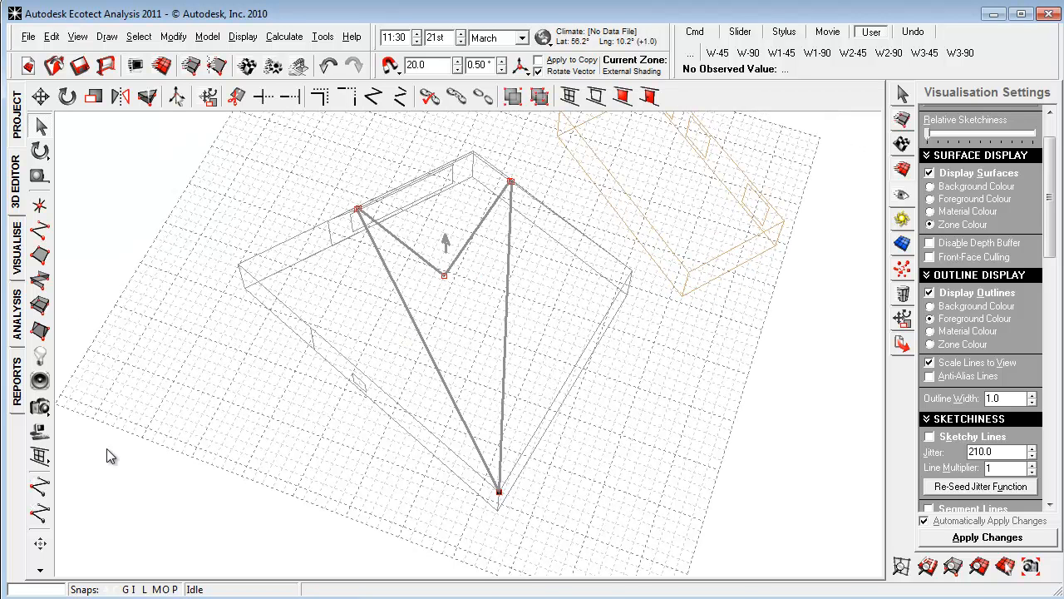
Add a node to the ceiling's long edge and snap it to the zone's corner at the near end of the windowed wall
left_click(39, 485)
left_click_drag(419, 350, 238, 264)
key("Escape")
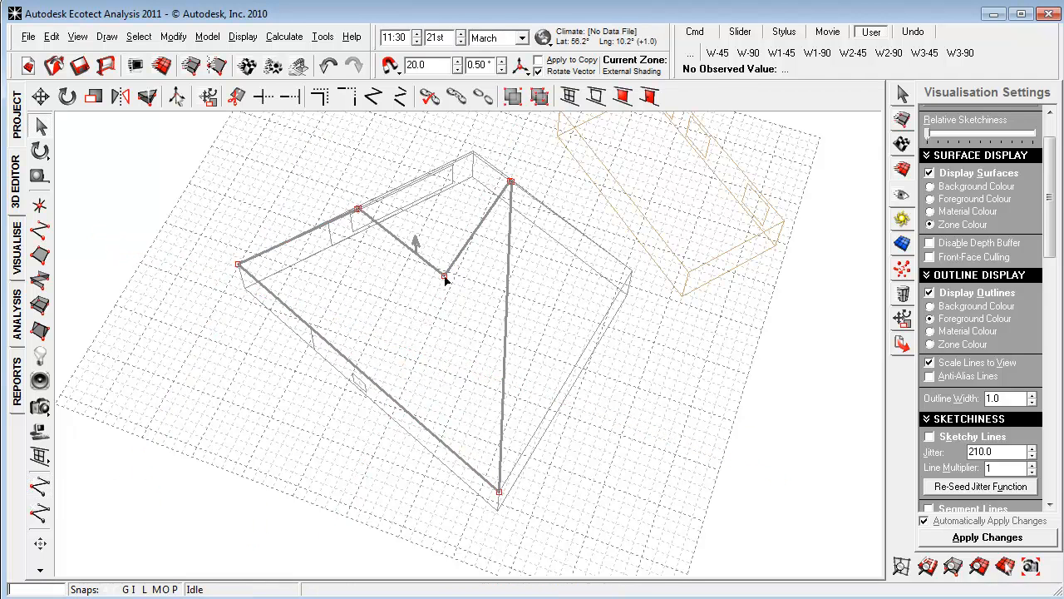
Remove the ceiling's inner notch node and place nodes on the zone's two remaining corners to complete the outline
left_click(43, 513)
left_click_drag(513, 193, 632, 270)
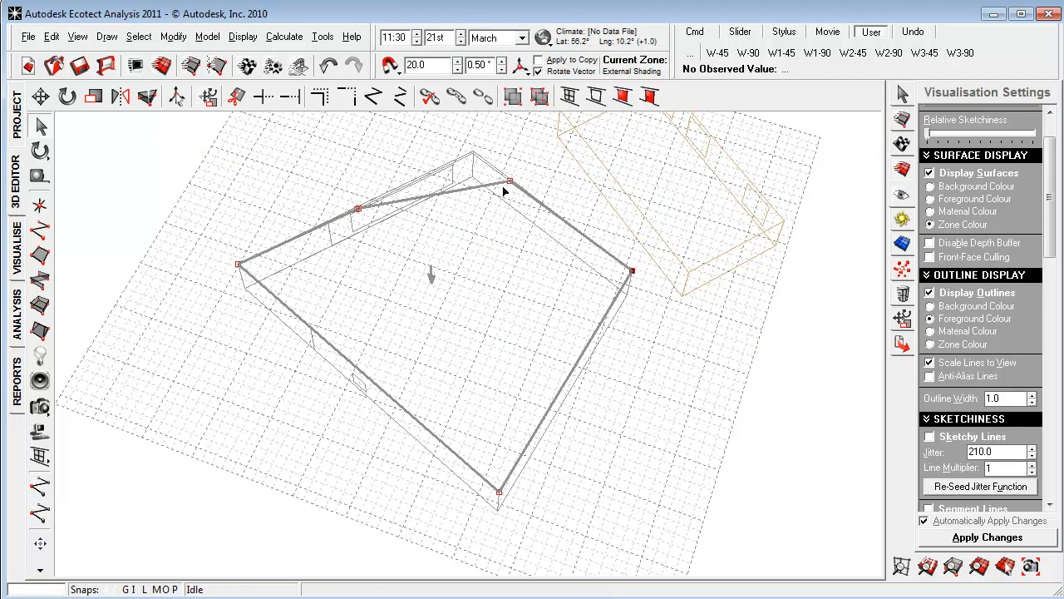
left_click_drag(512, 182, 472, 154)
Check both zones' finished ceilings from several angles in the shaded Visualise view
right_click_drag(445, 230, 585, 251)
right_click_drag(353, 456, 906, 154)
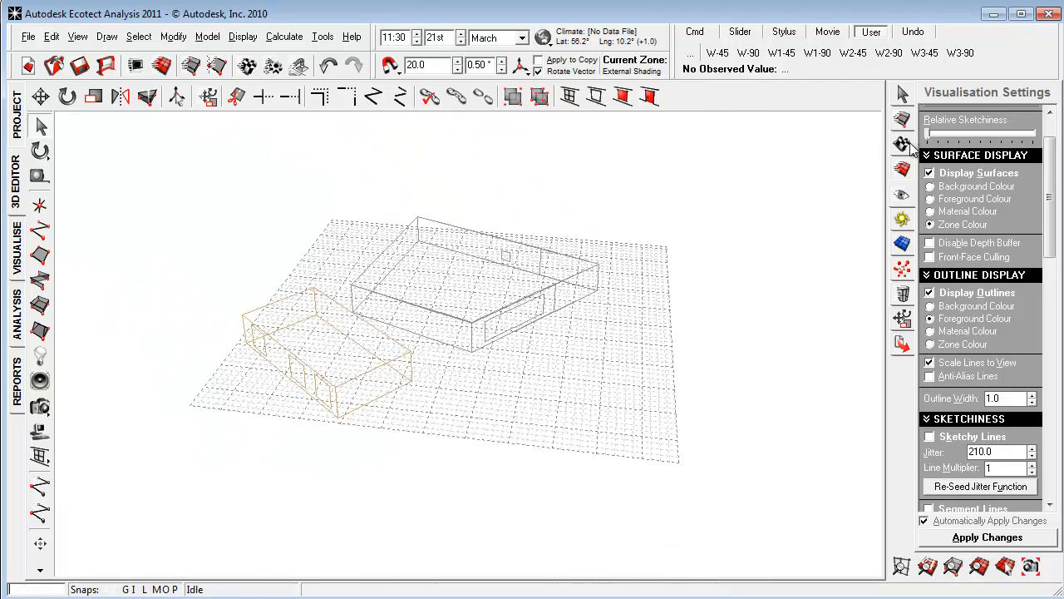
right_click_drag(633, 418, 595, 438)
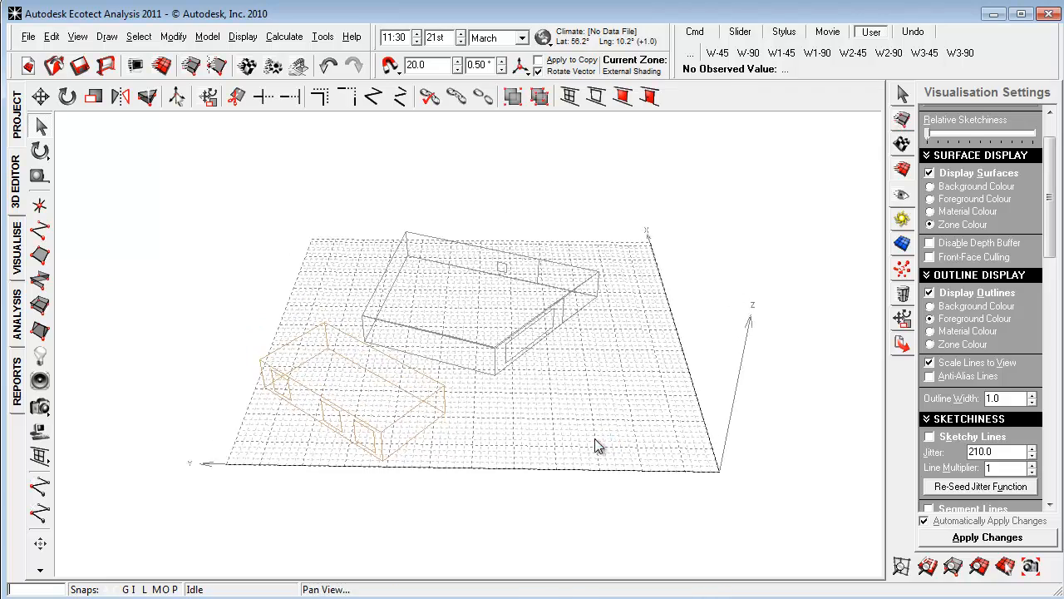
key("ctrl+3")
right_click_drag(506, 482, 166, 428)
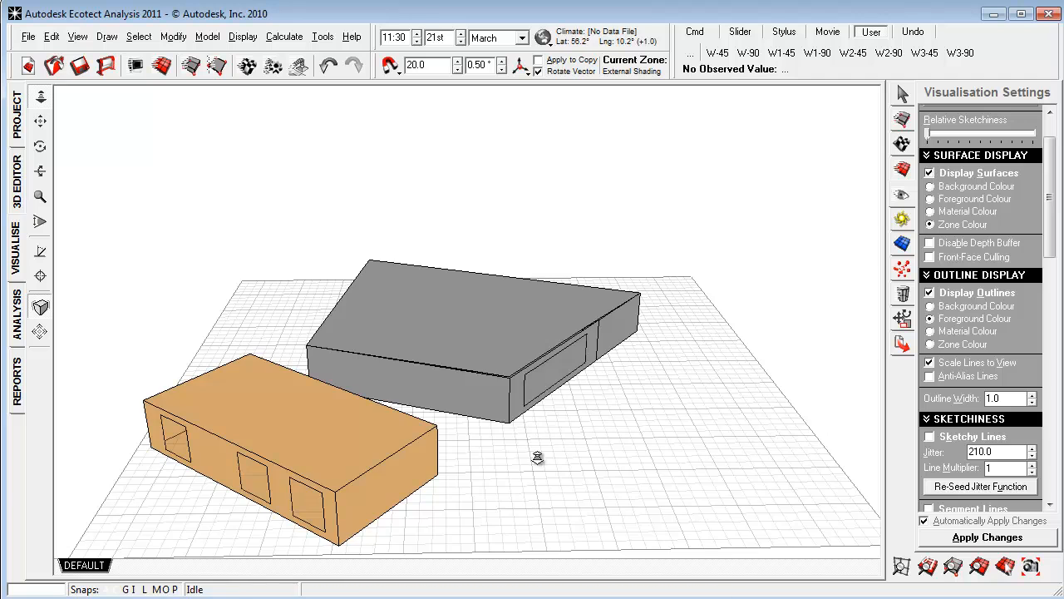